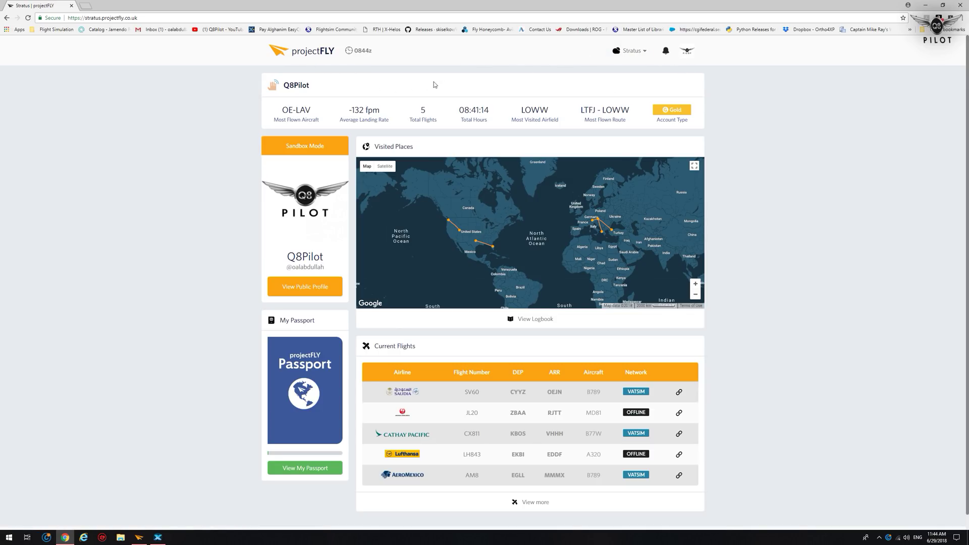
Open the Radar from the Stratus site and follow the link to get the projectFLY desktop application.
{"action": "left_click", "coordinate": [631, 51]}
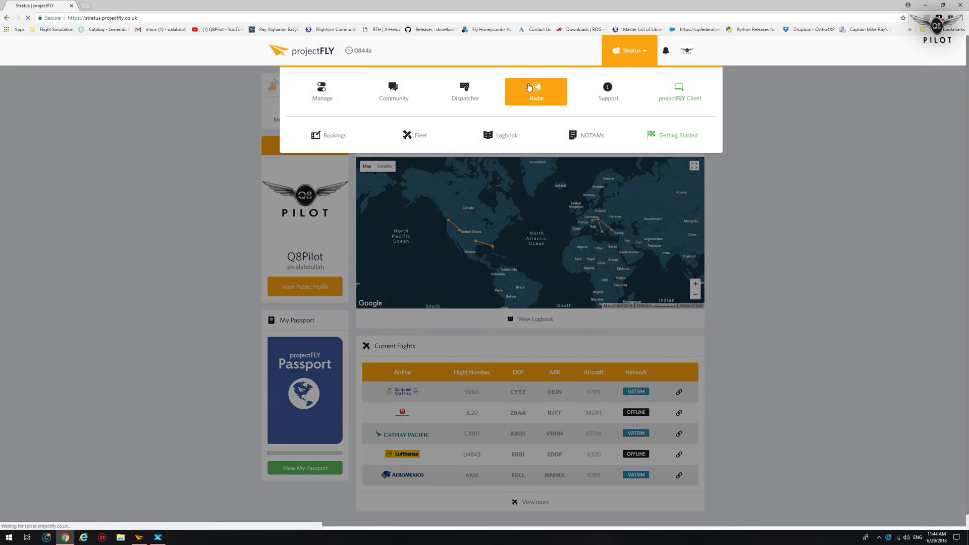
{"action": "left_click", "coordinate": [529, 87]}
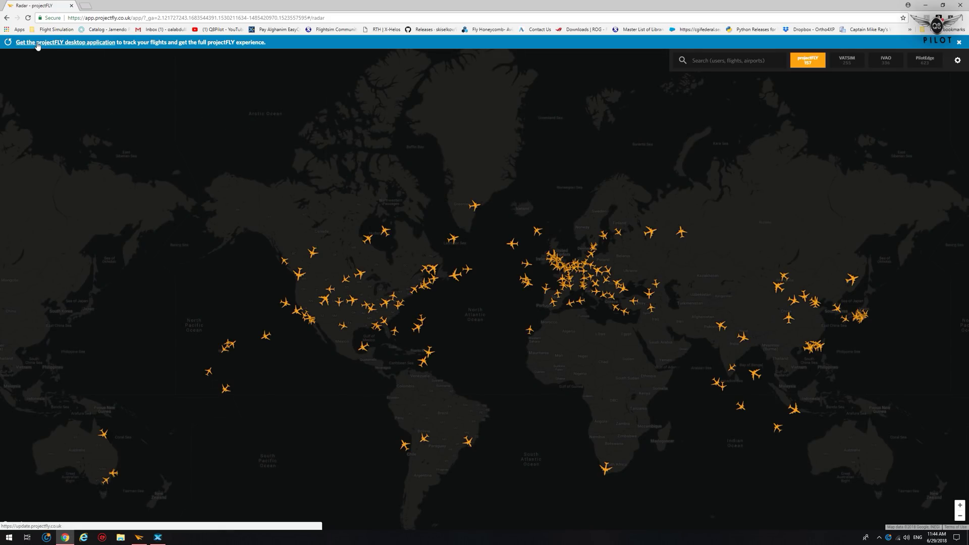
{"action": "left_click", "coordinate": [90, 43]}
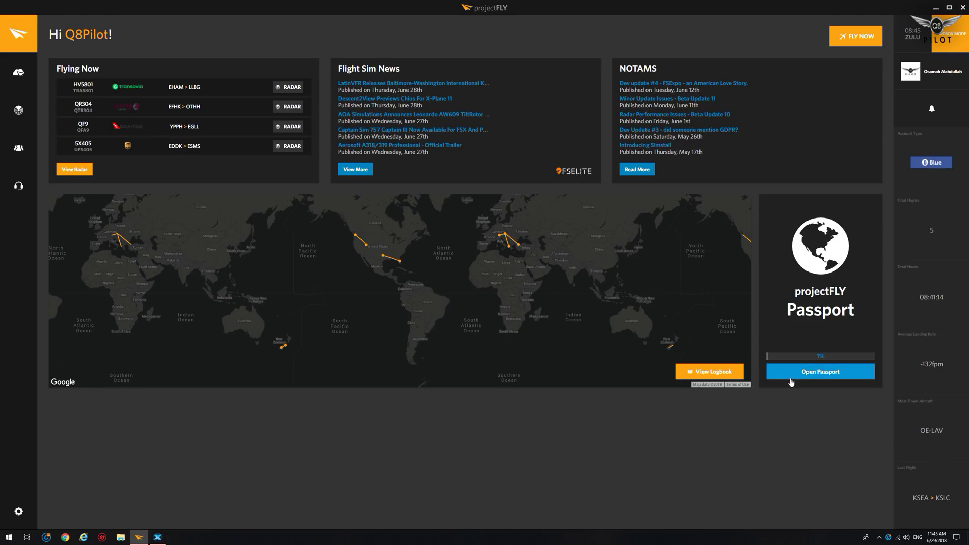
Open the projectFLY Passport in the desktop client to look over the country flags.
{"action": "left_click", "coordinate": [795, 364]}
{"action": "left_click", "coordinate": [792, 376]}
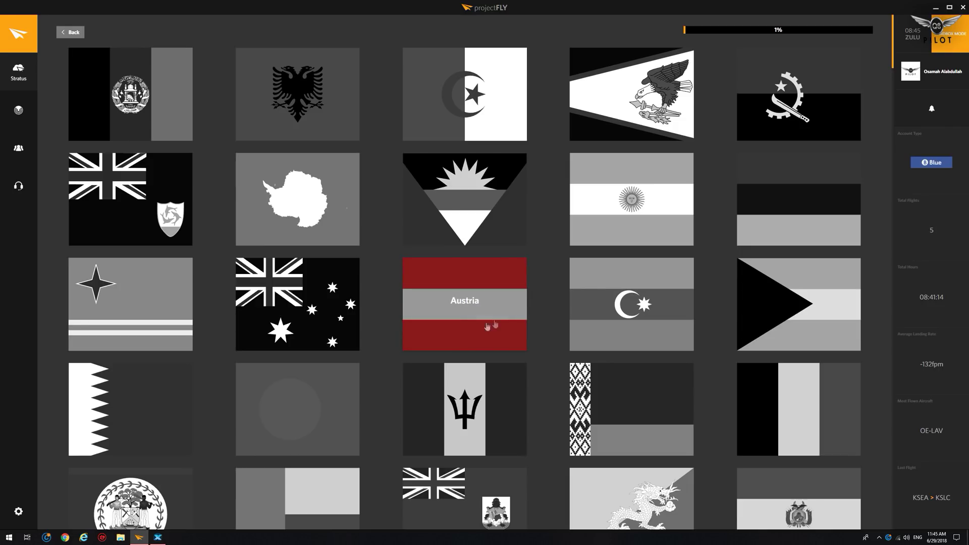
{"action": "mouse_move", "coordinate": [19, 76]}
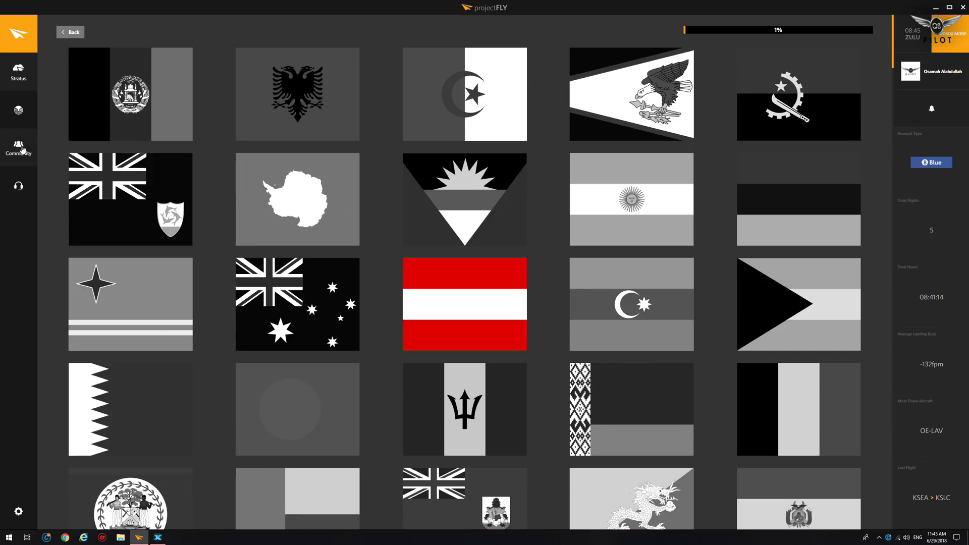
Open the Simulator Settings and install the experimental XPlane native plugin.
{"action": "left_click", "coordinate": [18, 510]}
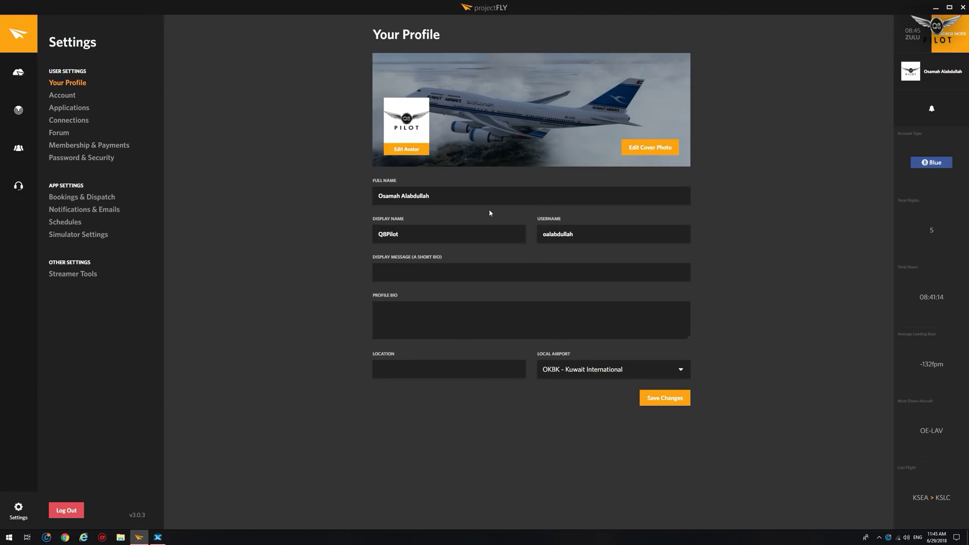
{"action": "left_click", "coordinate": [75, 236]}
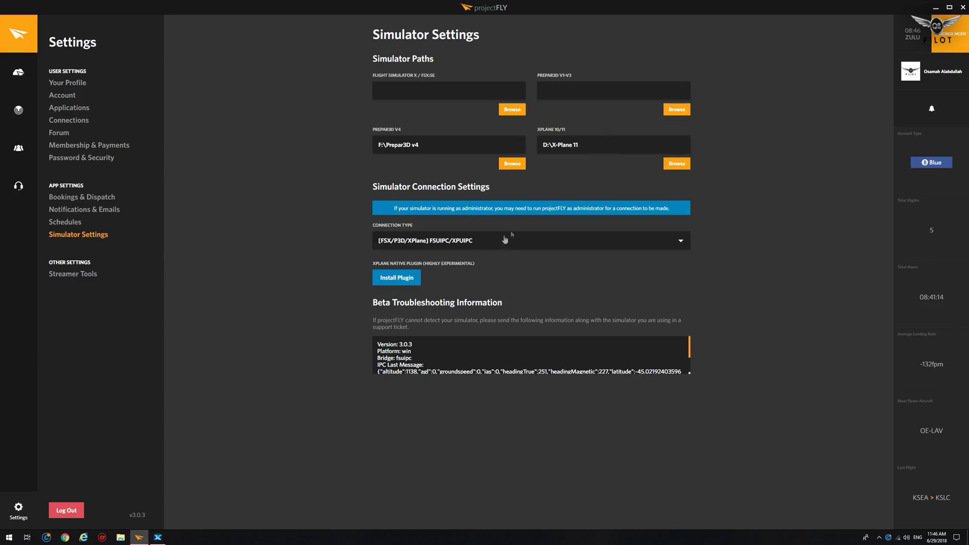
{"action": "left_click", "coordinate": [404, 283]}
Start adding a new aircraft to the Fleet with the aircraft type B741 - 747-100.
{"action": "mouse_move", "coordinate": [18, 72]}
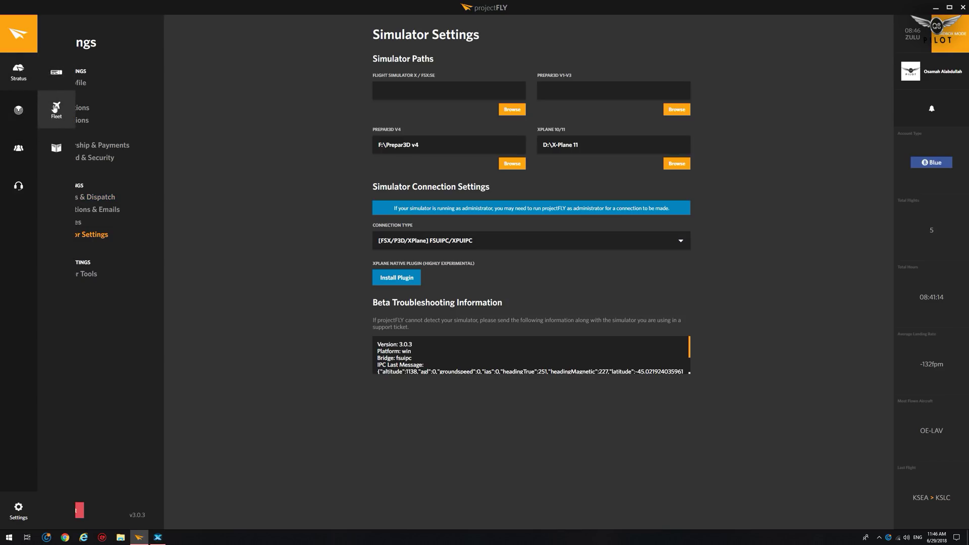
{"action": "left_click", "coordinate": [55, 107]}
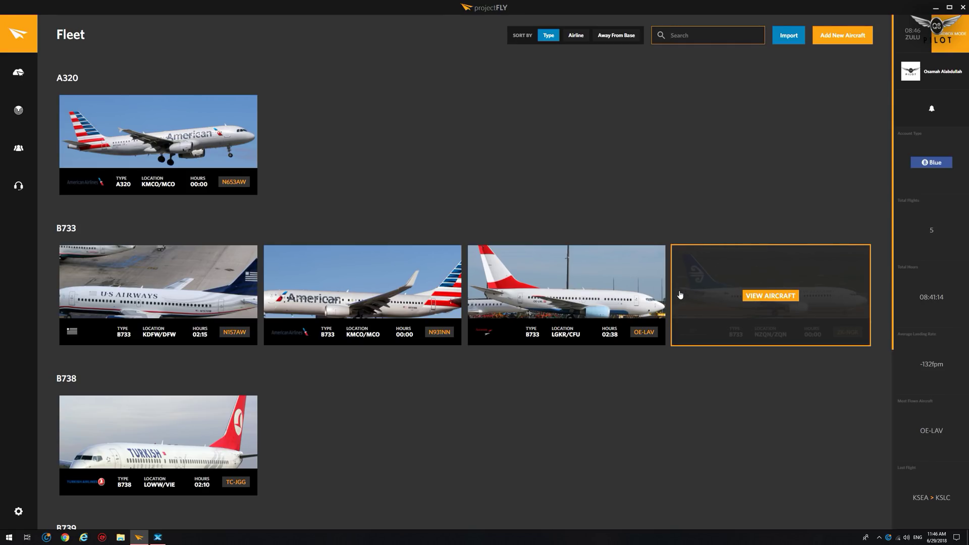
{"action": "left_click", "coordinate": [833, 40]}
{"action": "left_click", "coordinate": [346, 164]}
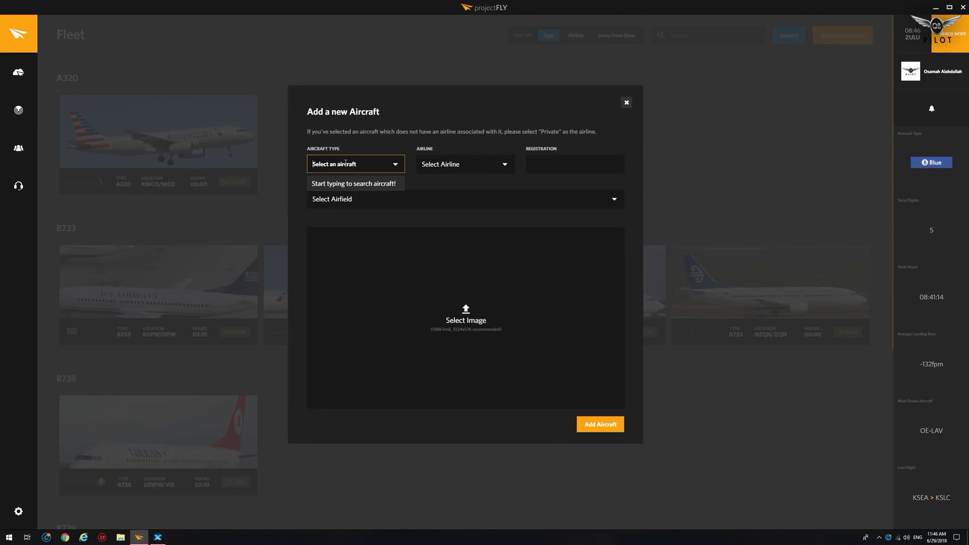
{"action": "type", "text": "747"}
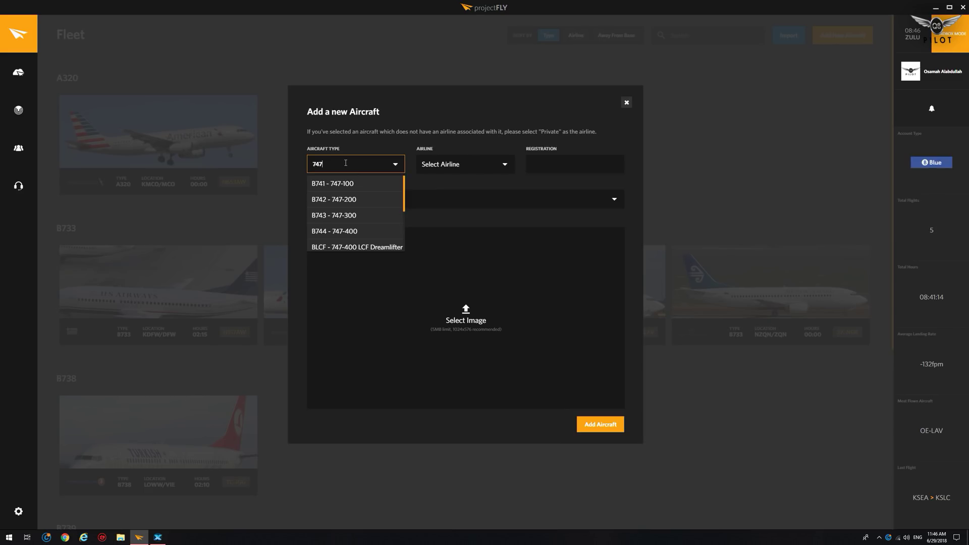
{"action": "left_click", "coordinate": [344, 194]}
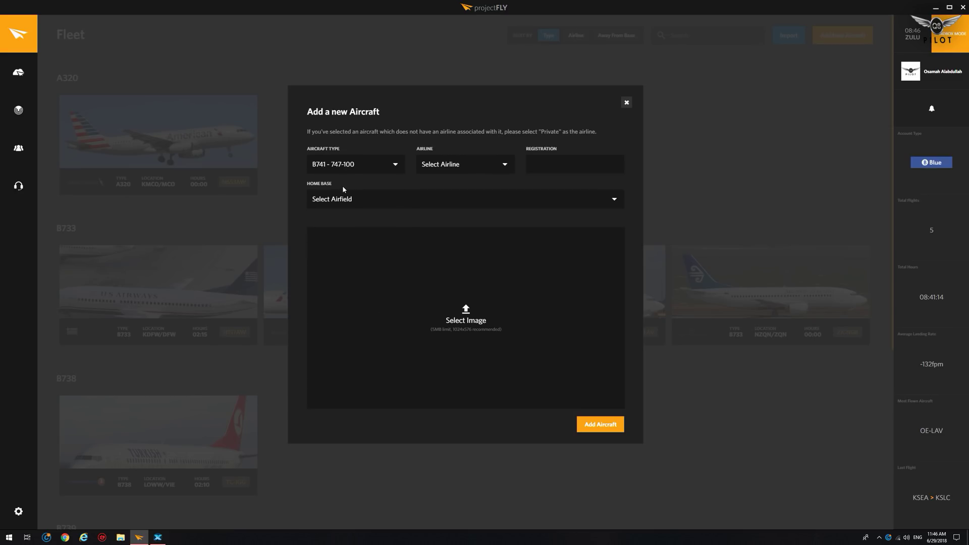
Set the new aircraft's airline to AAL - American Airlines.
{"action": "left_click", "coordinate": [429, 163]}
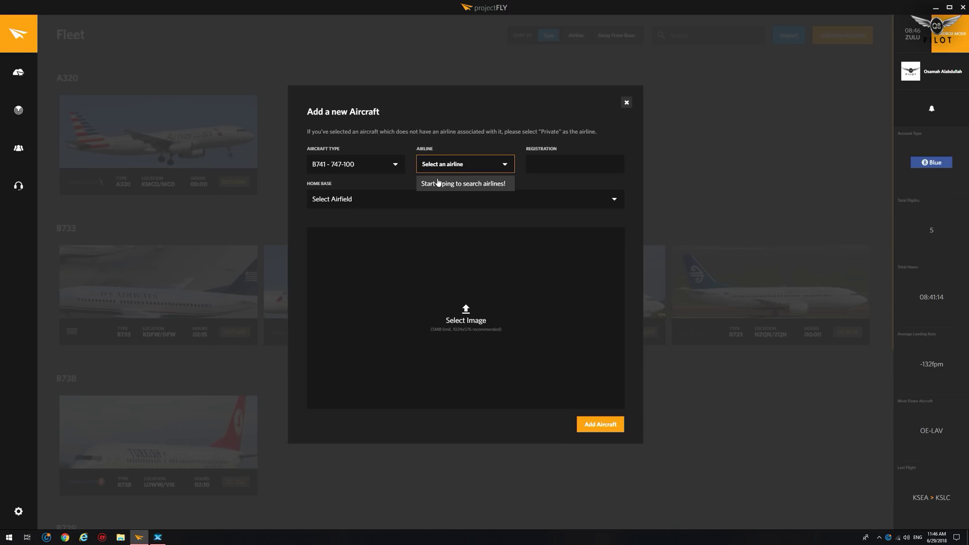
{"action": "type", "text": "aa"}
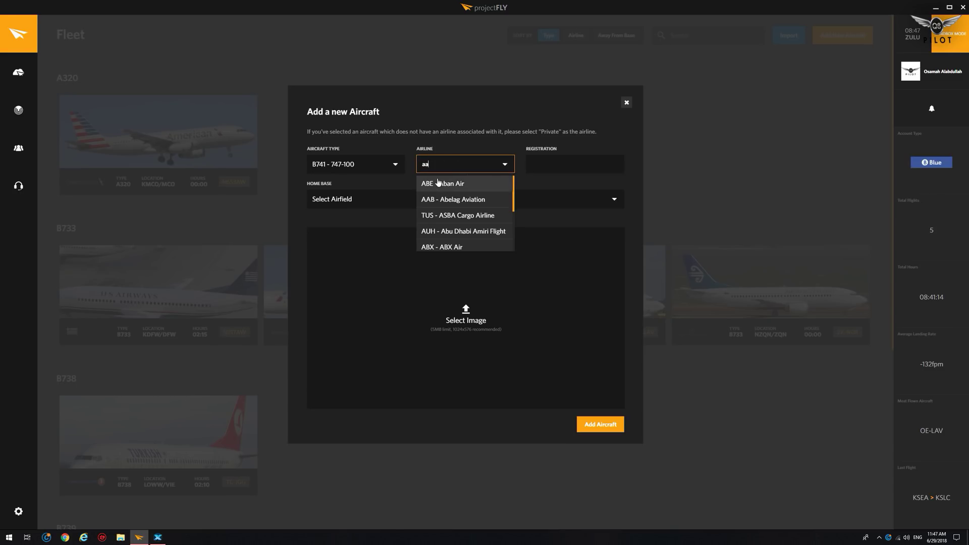
{"action": "type", "text": "l"}
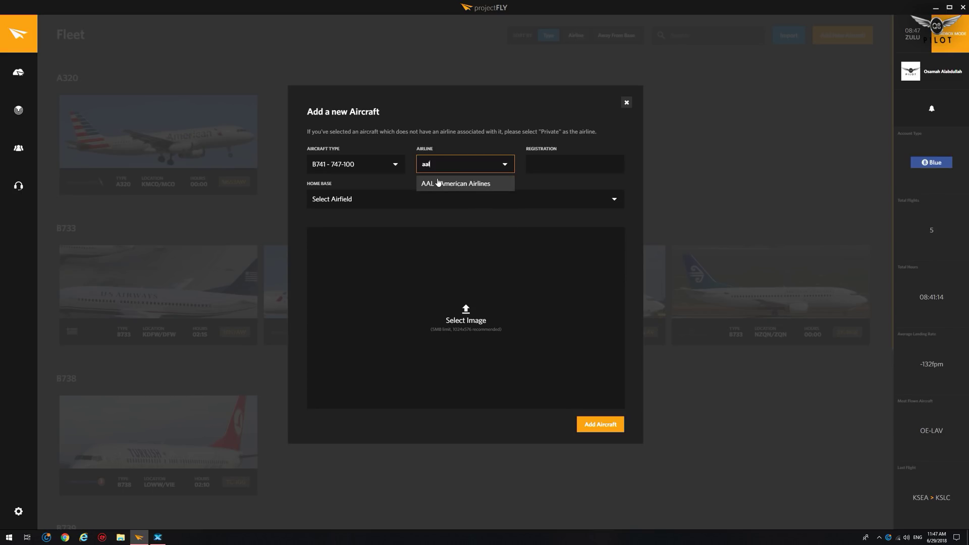
{"action": "left_click", "coordinate": [461, 184]}
Enter N76543 as the new aircraft's registration and choose KMCO as its home base.
{"action": "left_click", "coordinate": [539, 161]}
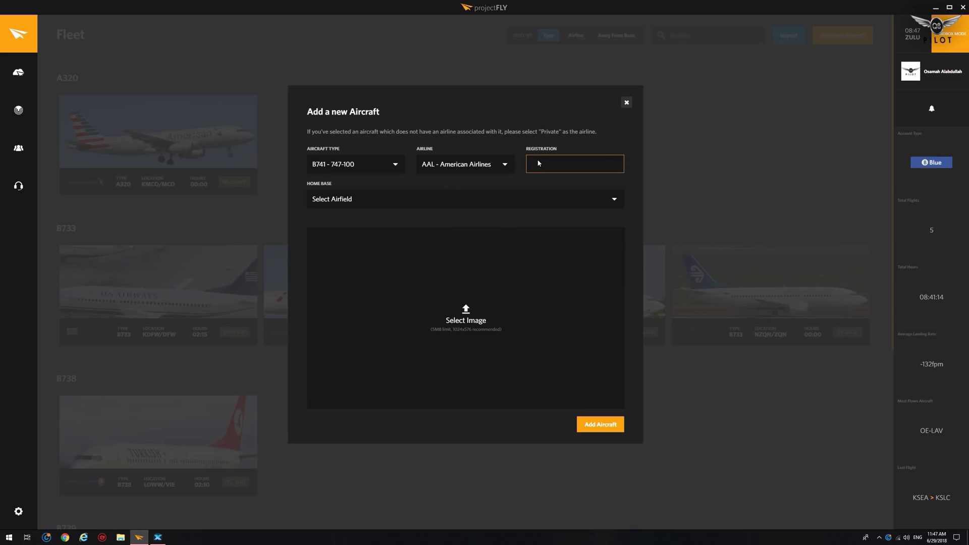
{"action": "type", "text": "N76543"}
{"action": "left_click", "coordinate": [390, 201]}
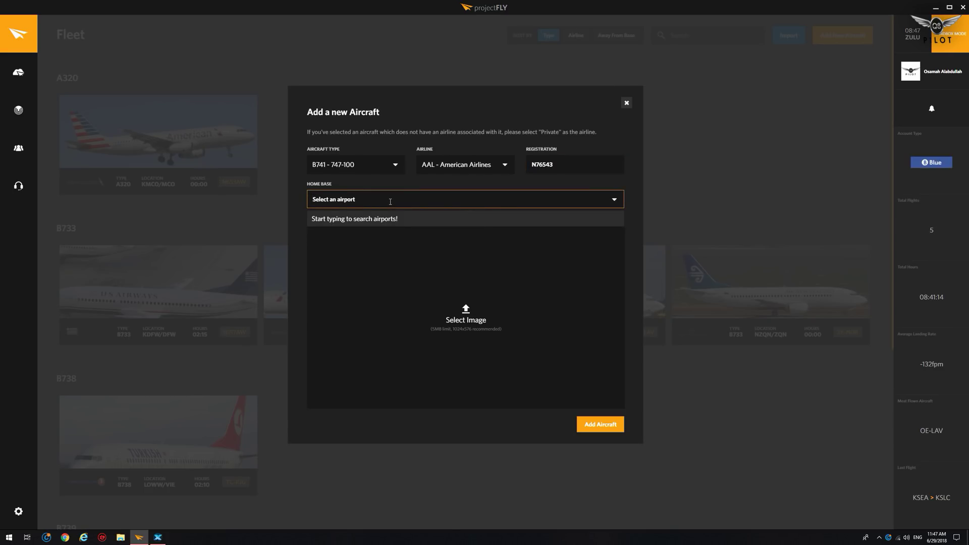
{"action": "type", "text": "kmco"}
{"action": "left_click", "coordinate": [357, 218]}
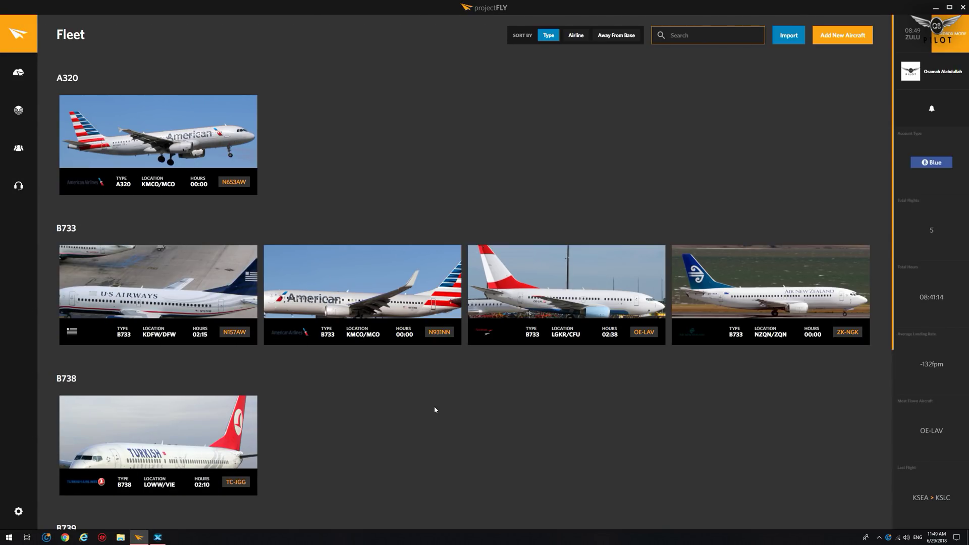
Open the Austrian Airlines OE-LAV aircraft and review its logged LOWW to LGKR flight OS9133, including the flight data and landing events.
{"action": "left_click", "coordinate": [546, 265]}
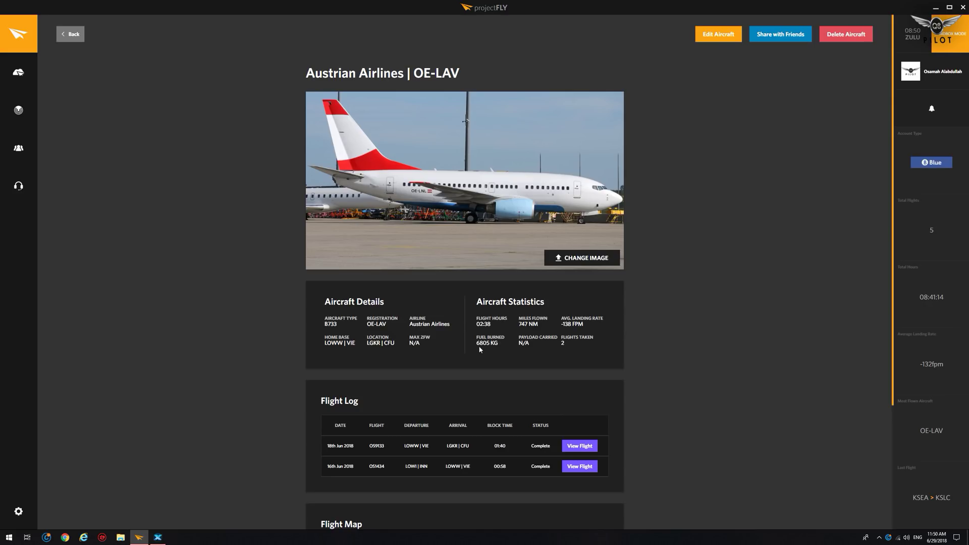
{"action": "scroll", "coordinate": [535, 344], "scroll_direction": "down", "scroll_amount": 3}
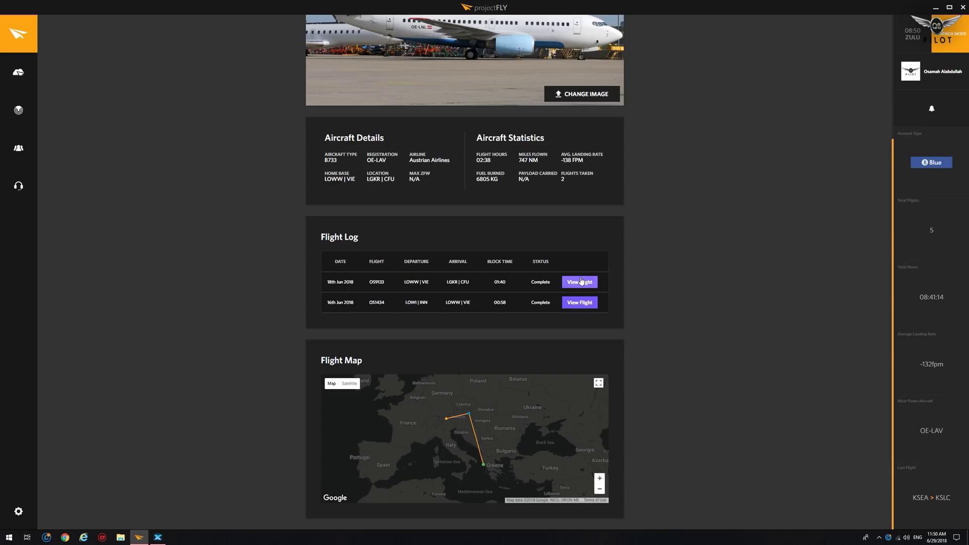
{"action": "left_click", "coordinate": [580, 282]}
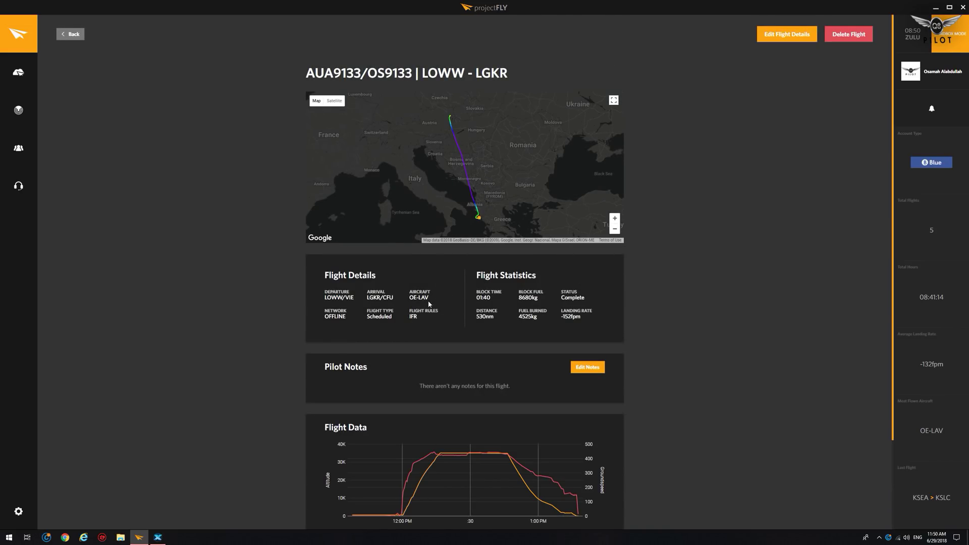
{"action": "scroll", "coordinate": [446, 359], "scroll_direction": "down", "scroll_amount": 3}
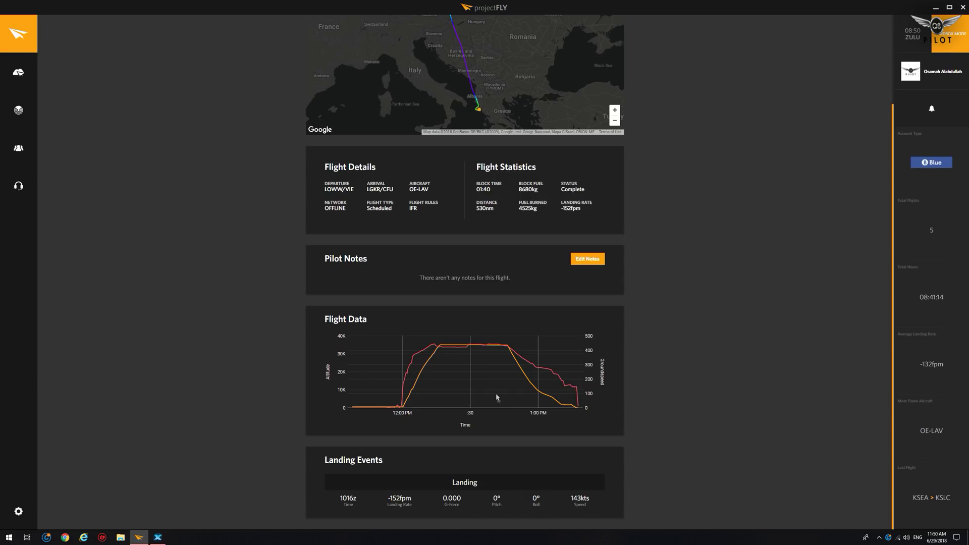
Turn on terrain display for the flight map of OS9133.
{"action": "scroll", "coordinate": [495, 395], "scroll_direction": "up", "scroll_amount": 3}
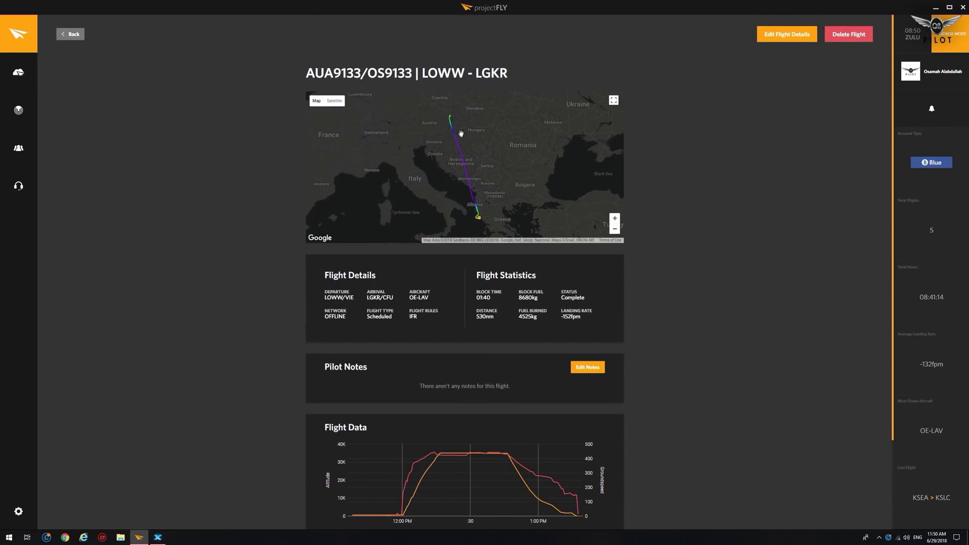
{"action": "scroll", "coordinate": [461, 133], "scroll_direction": "up", "scroll_amount": 2}
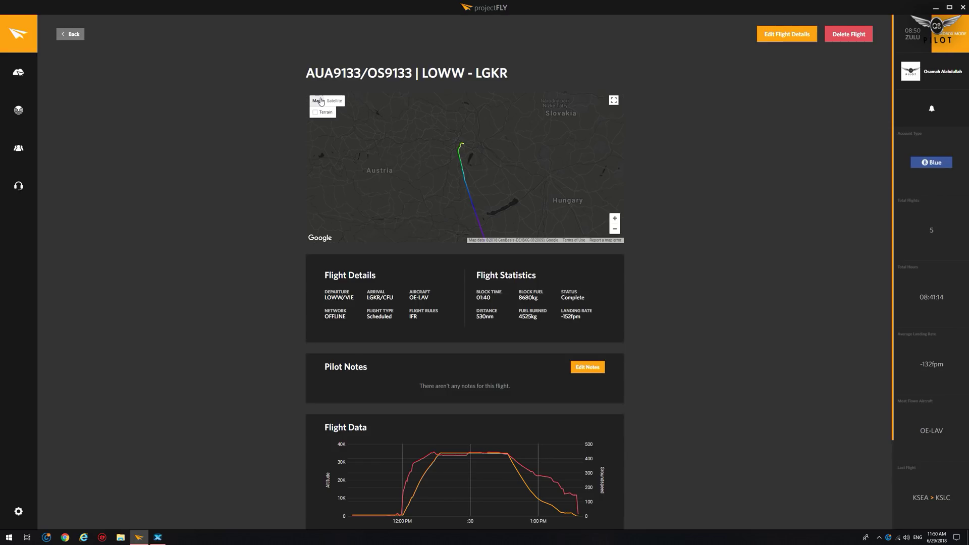
{"action": "left_click", "coordinate": [316, 112]}
Examine the recorded flight track on the map, from the LOWW departure to the LGKR arrival.
{"action": "left_click_drag", "start_coordinate": [500, 187], "coordinate": [490, 163]}
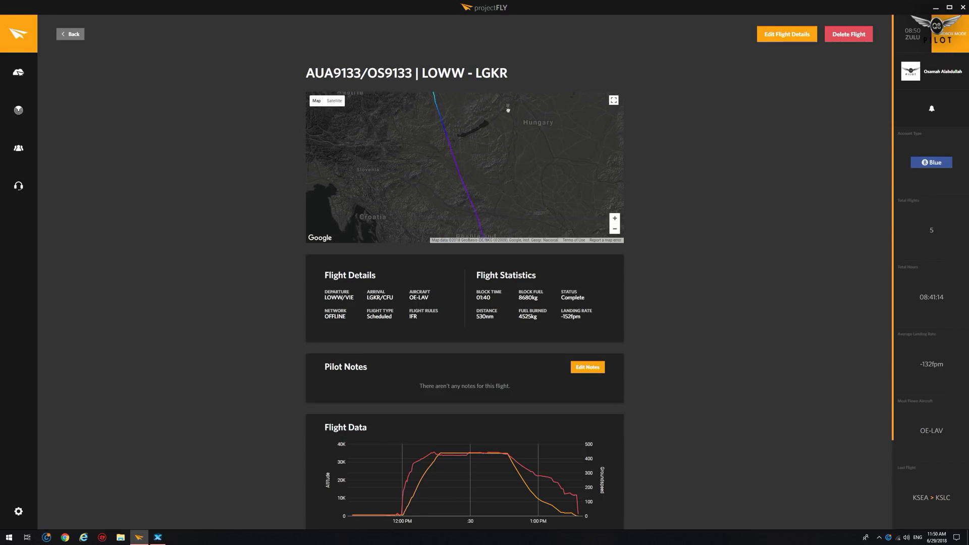
{"action": "scroll", "coordinate": [478, 148], "scroll_direction": "up", "scroll_amount": 4}
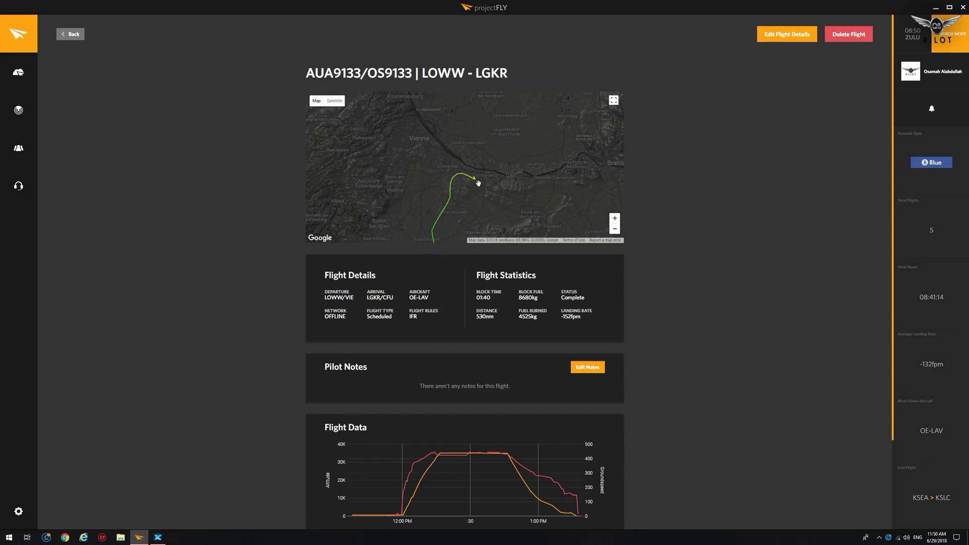
{"action": "scroll", "coordinate": [477, 182], "scroll_direction": "up", "scroll_amount": 3}
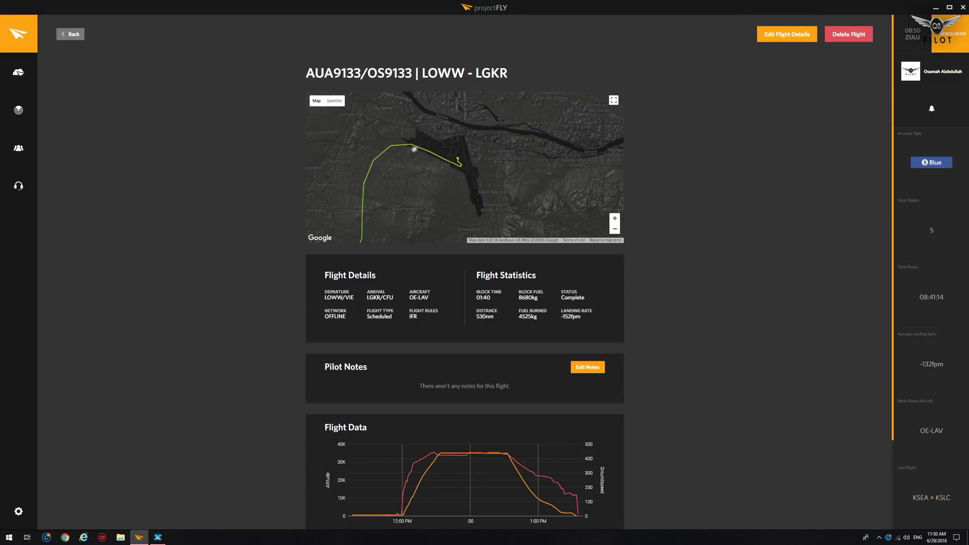
{"action": "scroll", "coordinate": [419, 190], "scroll_direction": "down", "scroll_amount": 3}
{"action": "left_click_drag", "start_coordinate": [433, 207], "coordinate": [442, 176]}
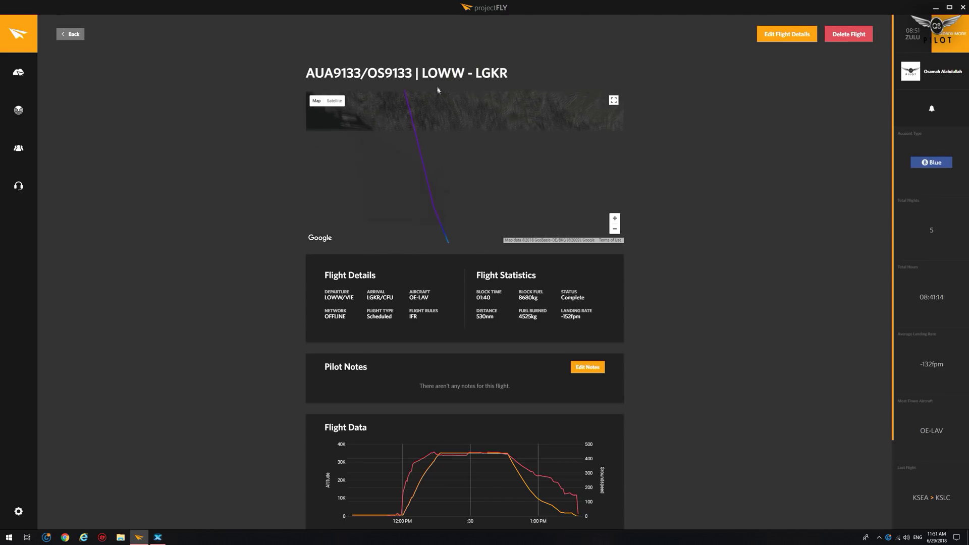
{"action": "scroll", "coordinate": [453, 217], "scroll_direction": "down", "scroll_amount": 2}
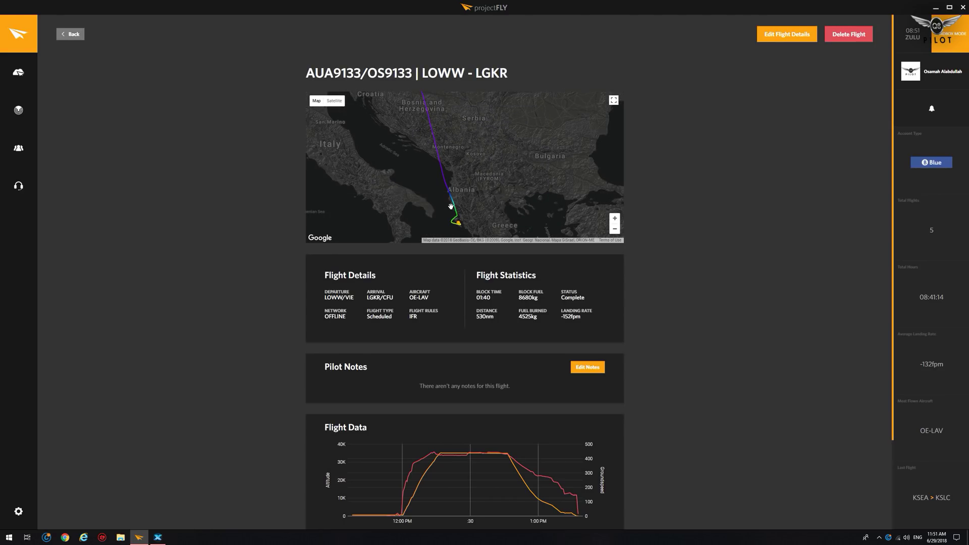
{"action": "left_click_drag", "start_coordinate": [456, 216], "coordinate": [525, 206]}
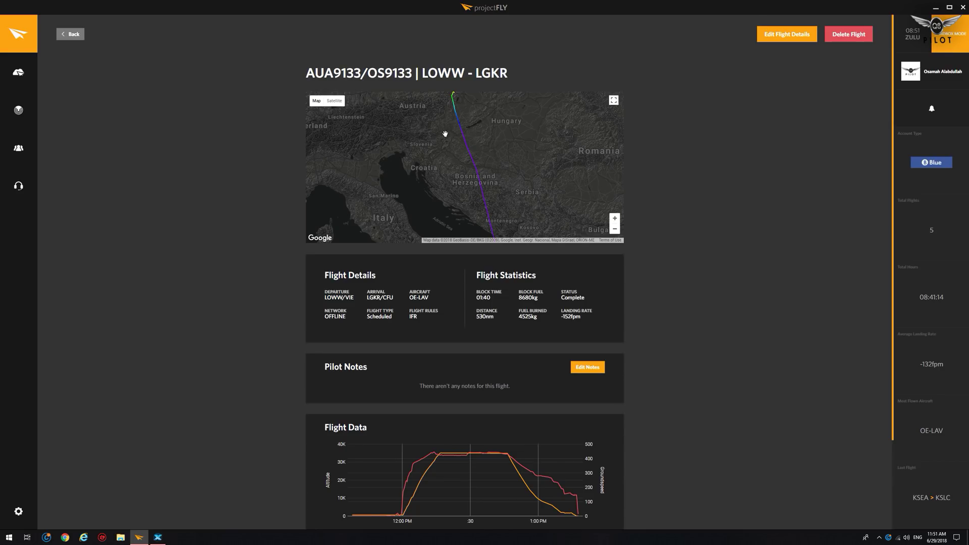
{"action": "scroll", "coordinate": [448, 121], "scroll_direction": "up", "scroll_amount": 2}
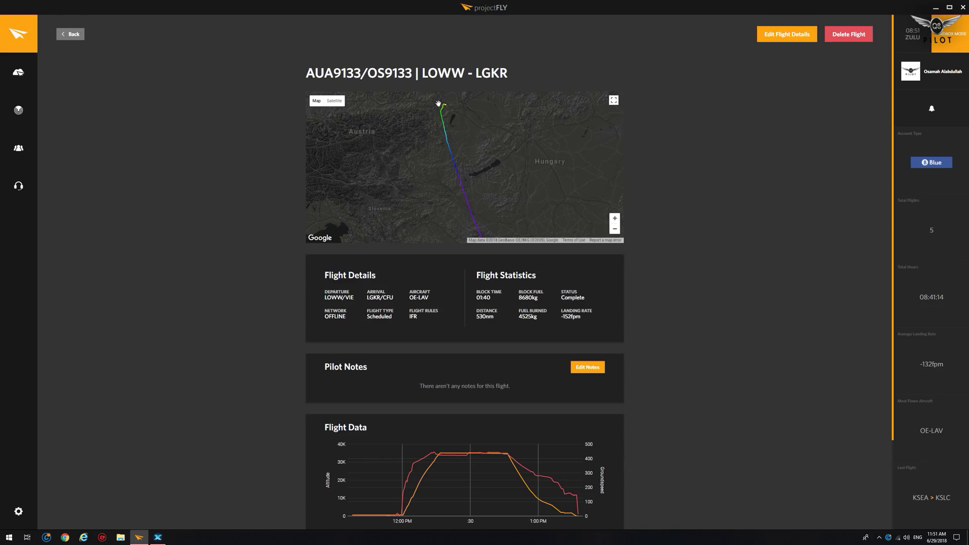
{"action": "scroll", "coordinate": [447, 111], "scroll_direction": "up", "scroll_amount": 1}
{"action": "scroll", "coordinate": [448, 112], "scroll_direction": "up", "scroll_amount": 1}
{"action": "left_click_drag", "start_coordinate": [449, 112], "coordinate": [494, 174]}
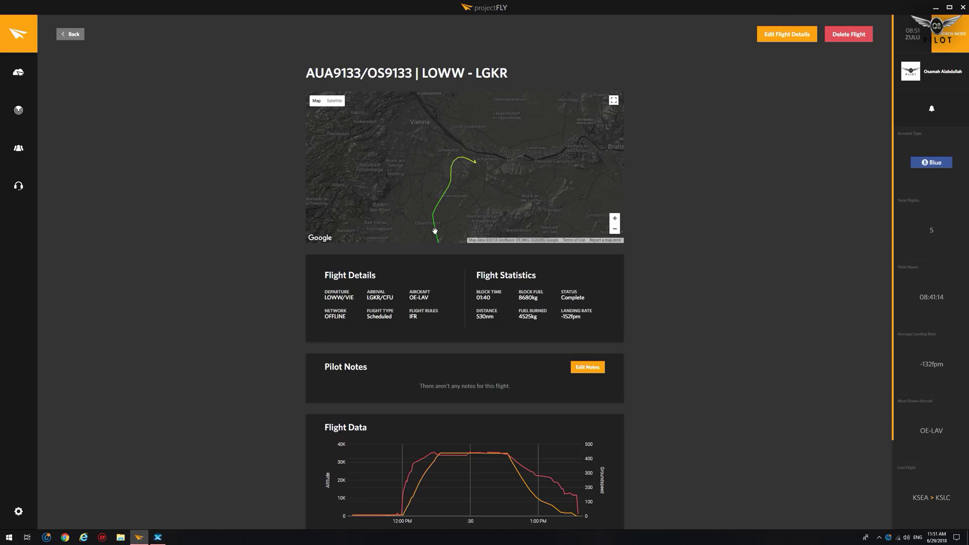
{"action": "scroll", "coordinate": [485, 201], "scroll_direction": "down", "scroll_amount": 1}
{"action": "left_click_drag", "start_coordinate": [483, 204], "coordinate": [444, 140]}
{"action": "scroll", "coordinate": [467, 166], "scroll_direction": "down", "scroll_amount": 3}
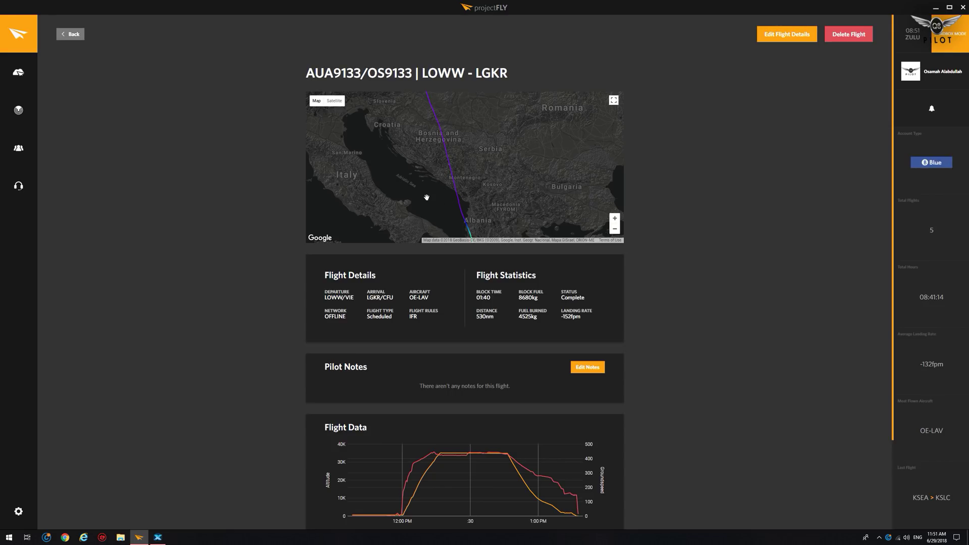
{"action": "left_click_drag", "start_coordinate": [427, 198], "coordinate": [406, 132]}
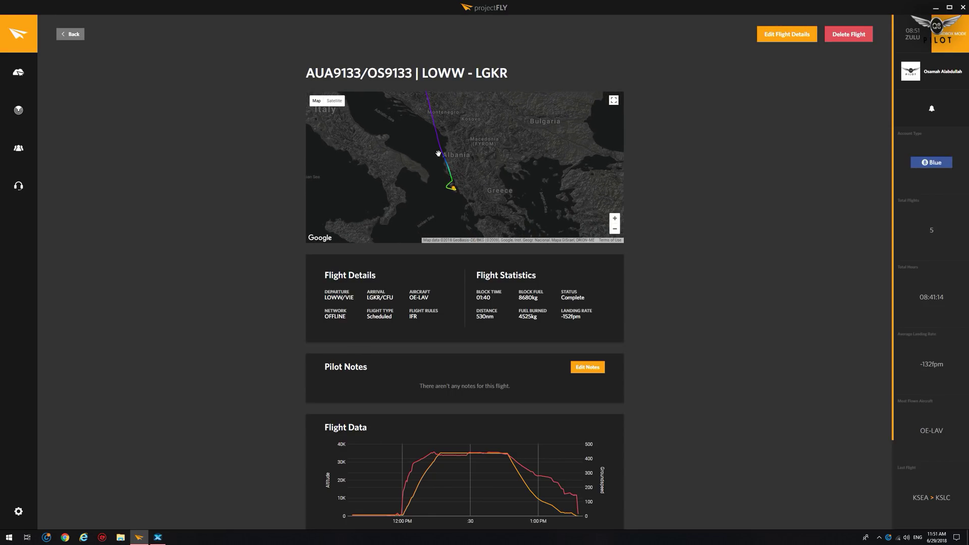
{"action": "scroll", "coordinate": [426, 165], "scroll_direction": "up", "scroll_amount": 3}
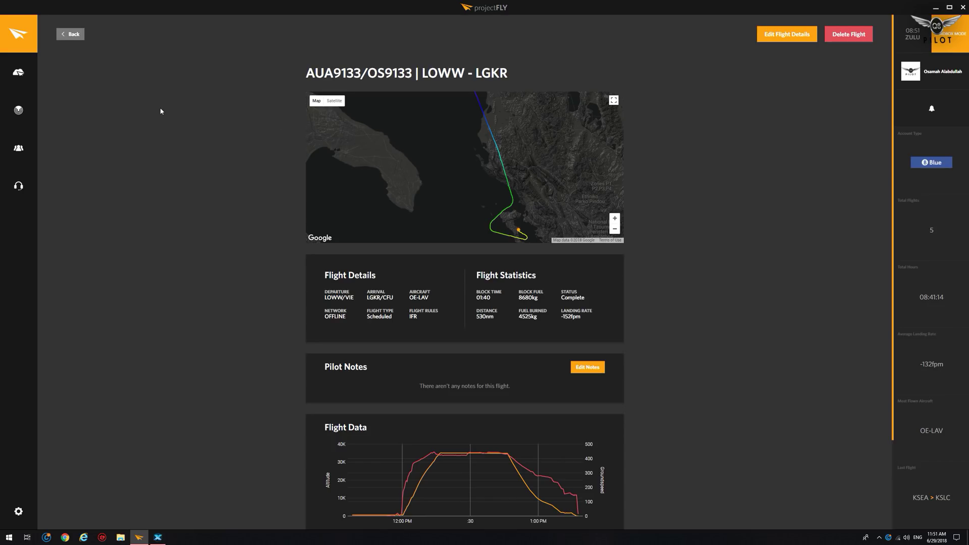
Create a new booking departing from NZQN Queenstown International and arriving at NZCH Christchurch International.
{"action": "mouse_move", "coordinate": [18, 72]}
{"action": "mouse_move", "coordinate": [18, 70]}
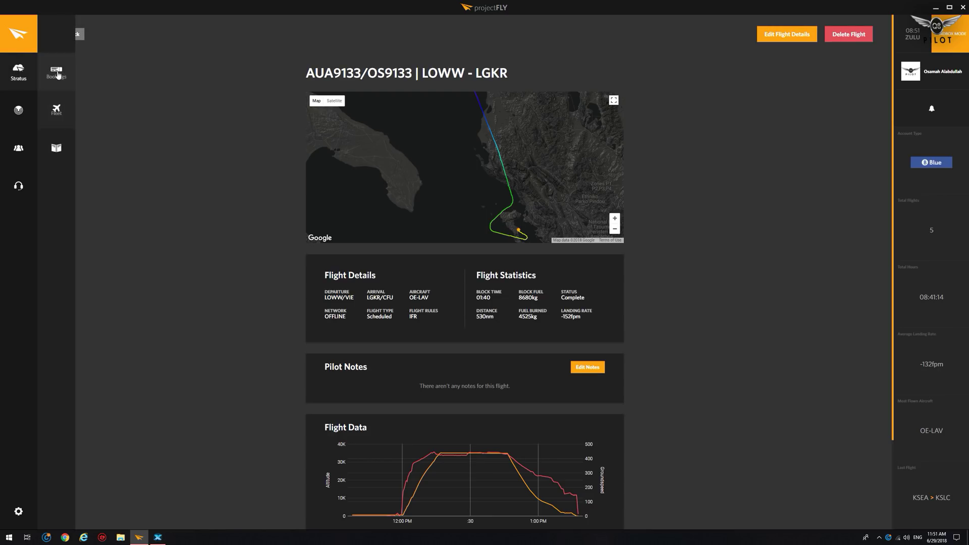
{"action": "left_click", "coordinate": [57, 75]}
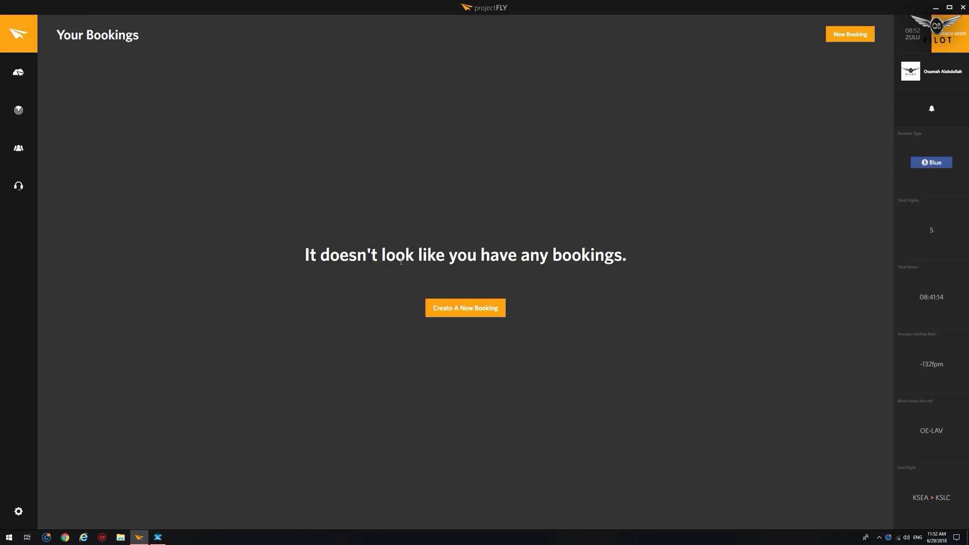
{"action": "left_click", "coordinate": [469, 314]}
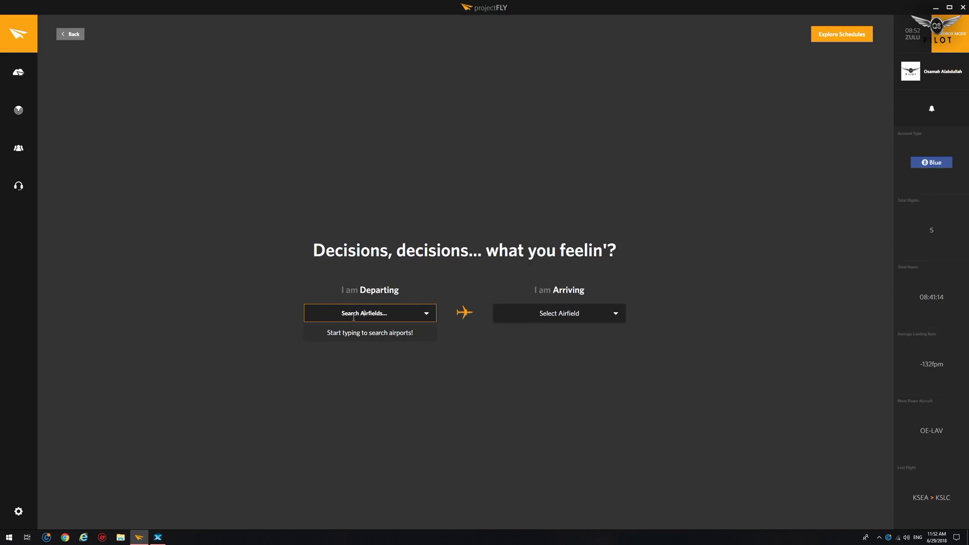
{"action": "type", "text": "nzqn"}
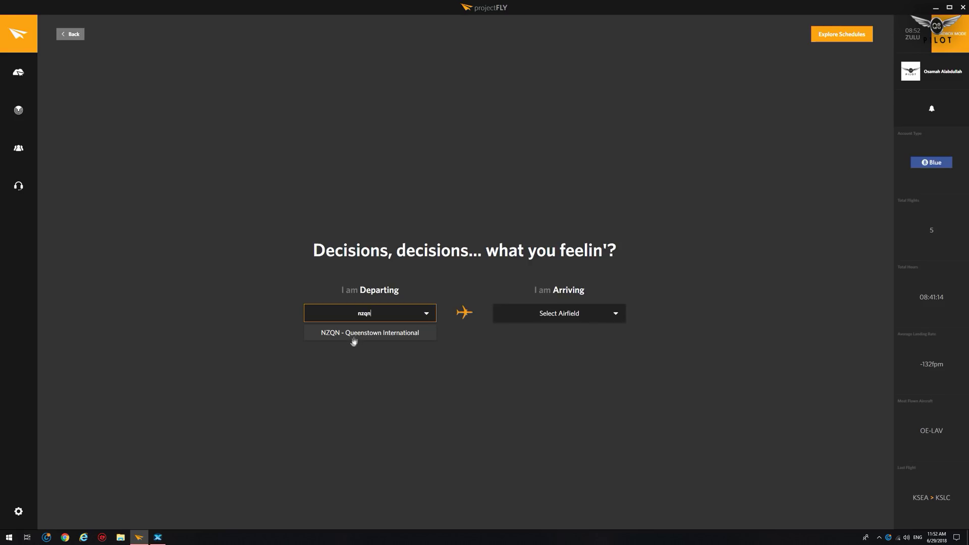
{"action": "left_click", "coordinate": [364, 335]}
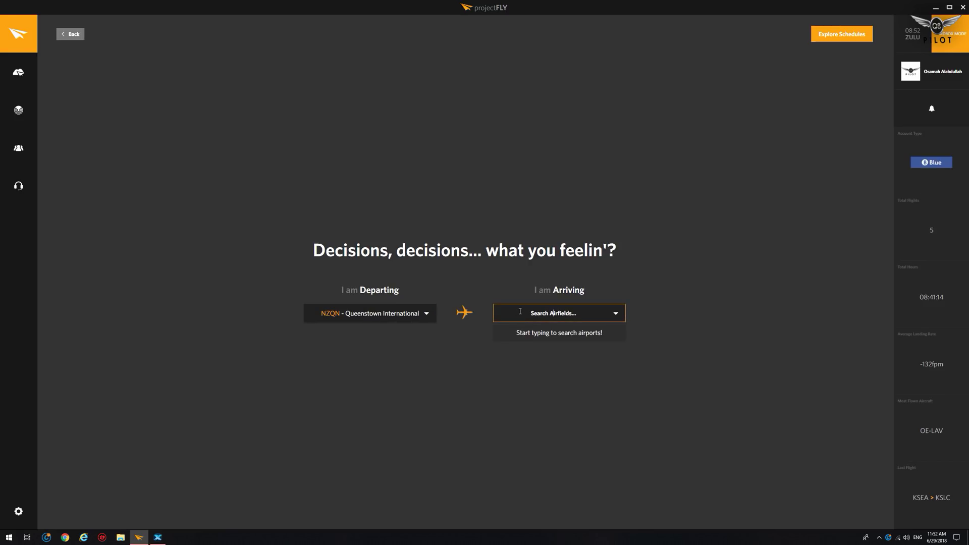
{"action": "type", "text": "nzch"}
{"action": "left_click", "coordinate": [569, 339]}
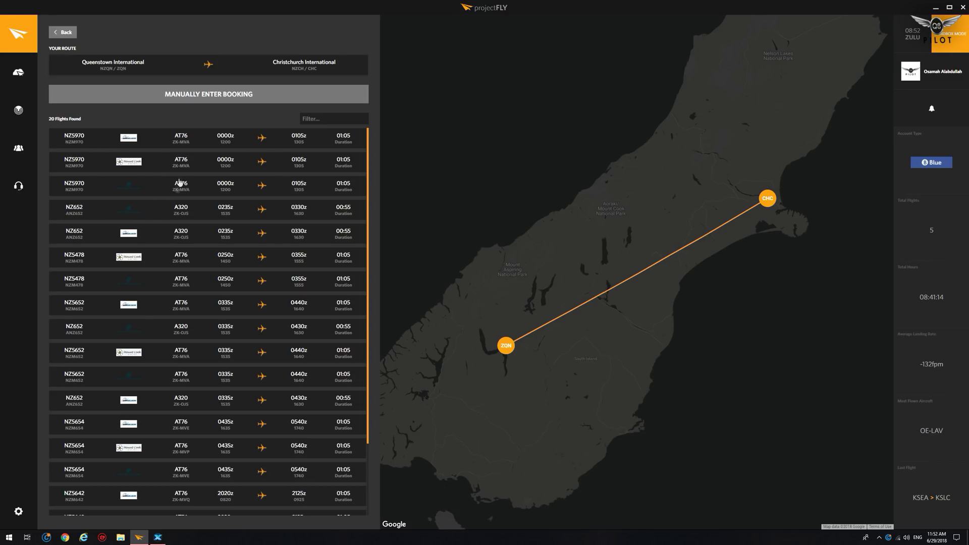
Browse the scheduled flights for the route and choose the A320 flight NZ652 departing at 0235z.
{"action": "scroll", "coordinate": [187, 278], "scroll_direction": "down", "scroll_amount": 3}
{"action": "scroll", "coordinate": [187, 277], "scroll_direction": "up", "scroll_amount": 3}
{"action": "left_click", "coordinate": [81, 212]}
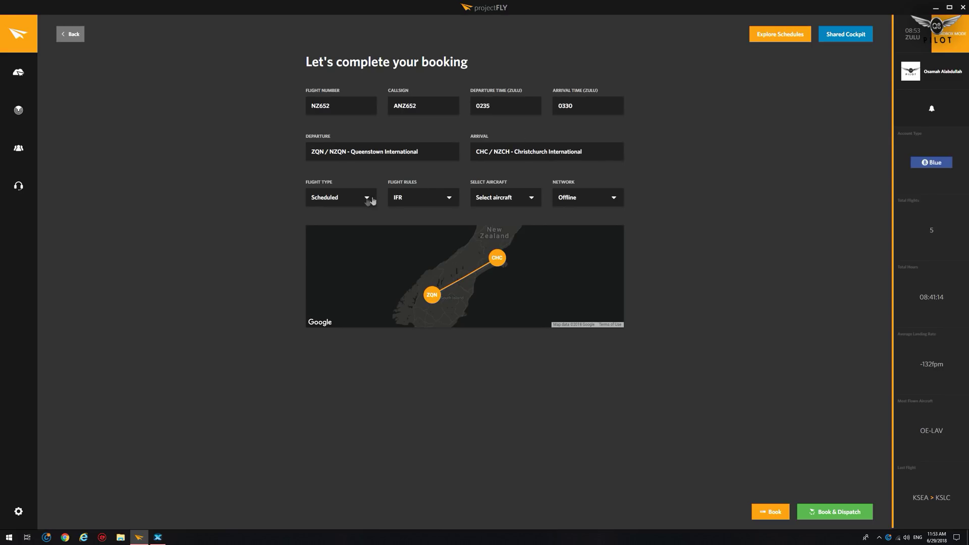
Check the flight type, flight rules and network options, and assign the Air New Zealand B733 ZK-NGK to the booking.
{"action": "left_click", "coordinate": [327, 202]}
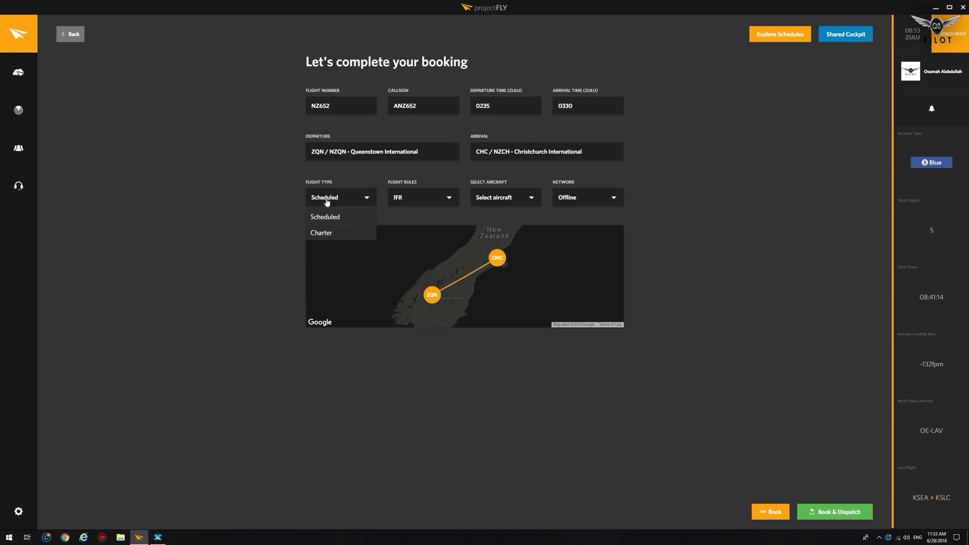
{"action": "left_click", "coordinate": [424, 200]}
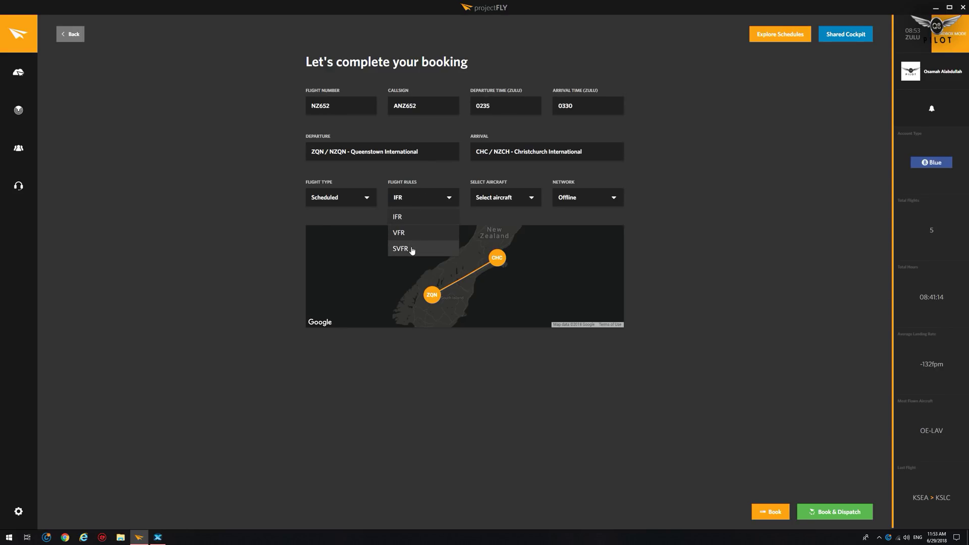
{"action": "left_click", "coordinate": [478, 181]}
{"action": "left_click", "coordinate": [492, 198]}
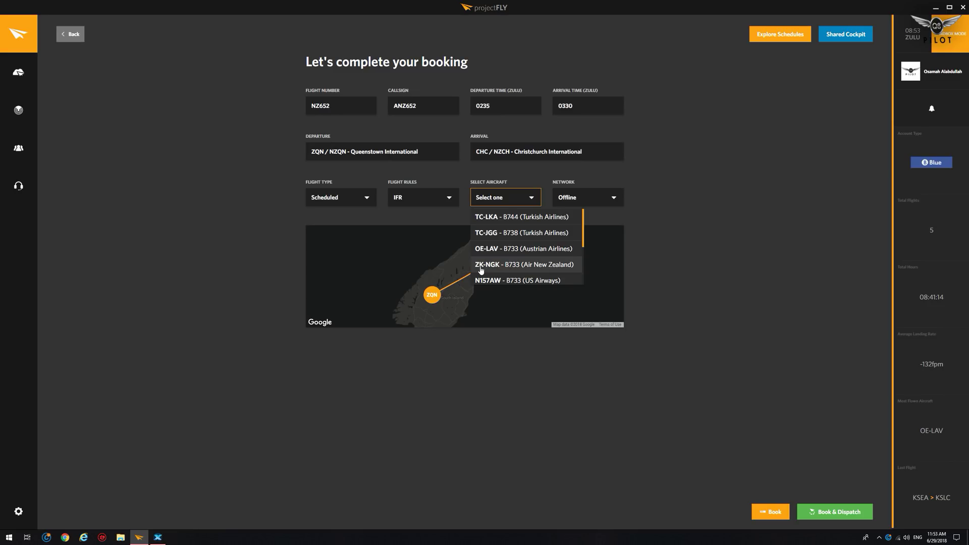
{"action": "left_click", "coordinate": [489, 264]}
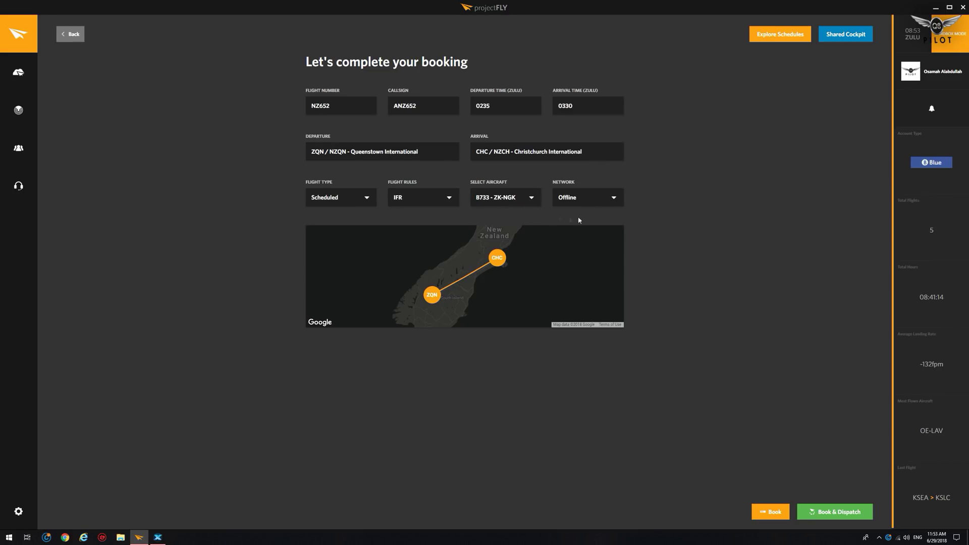
{"action": "left_click", "coordinate": [591, 199]}
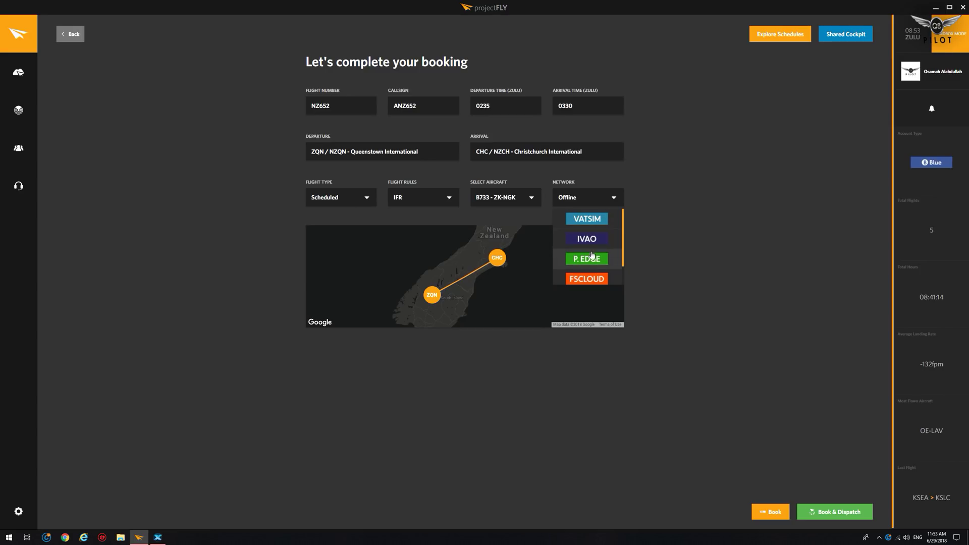
{"action": "left_click", "coordinate": [674, 199]}
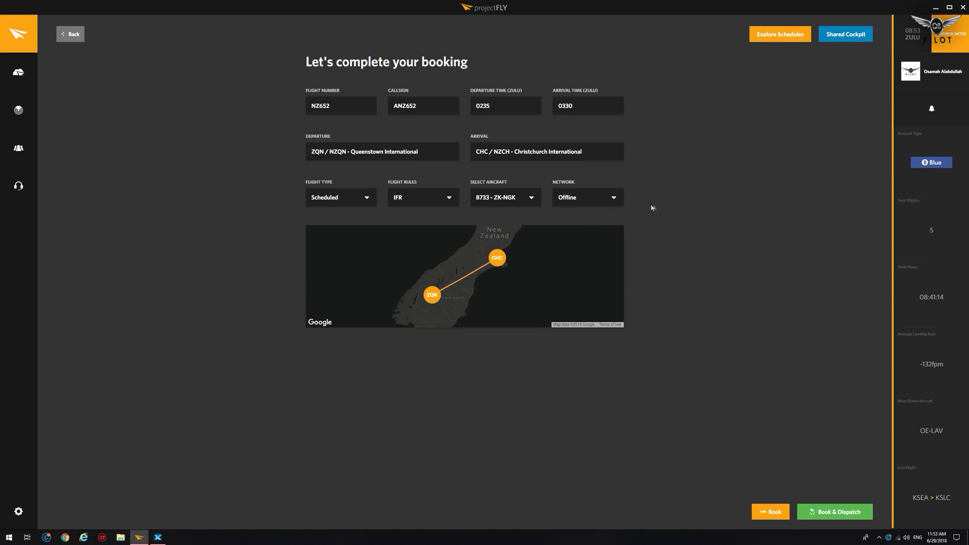
Book and dispatch NZ652 through SimBrief, and read through the generated flight plan PDF.
{"action": "left_click", "coordinate": [847, 510]}
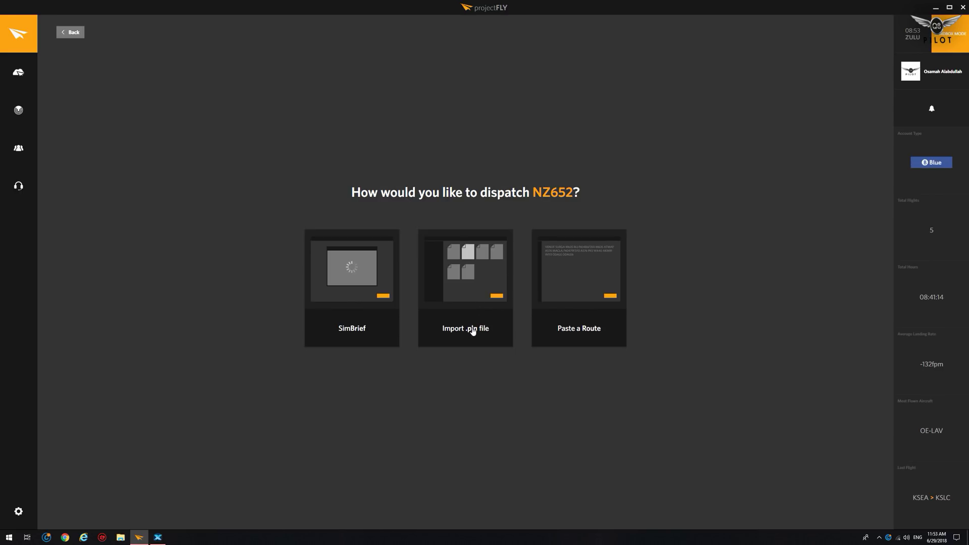
{"action": "left_click", "coordinate": [362, 281]}
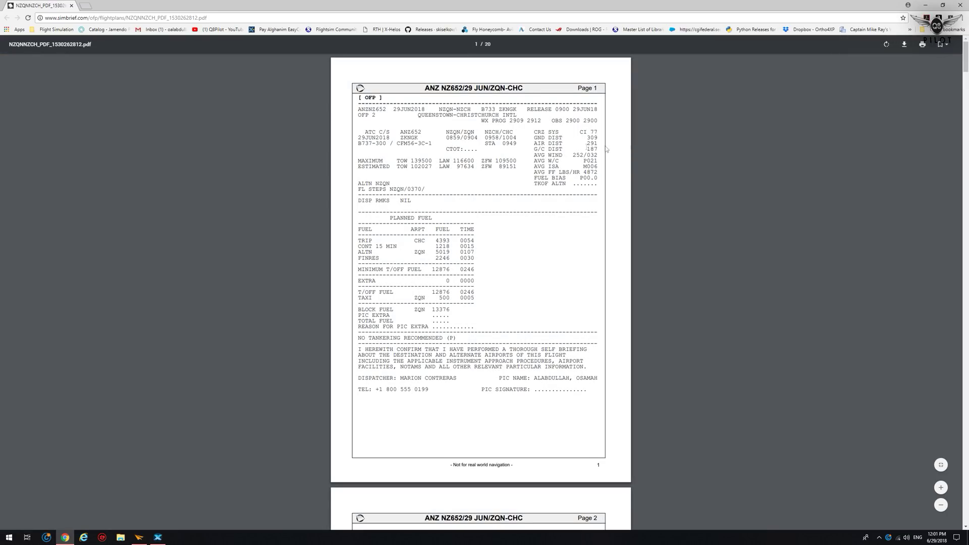
{"action": "scroll", "coordinate": [504, 192], "scroll_direction": "down", "scroll_amount": 3}
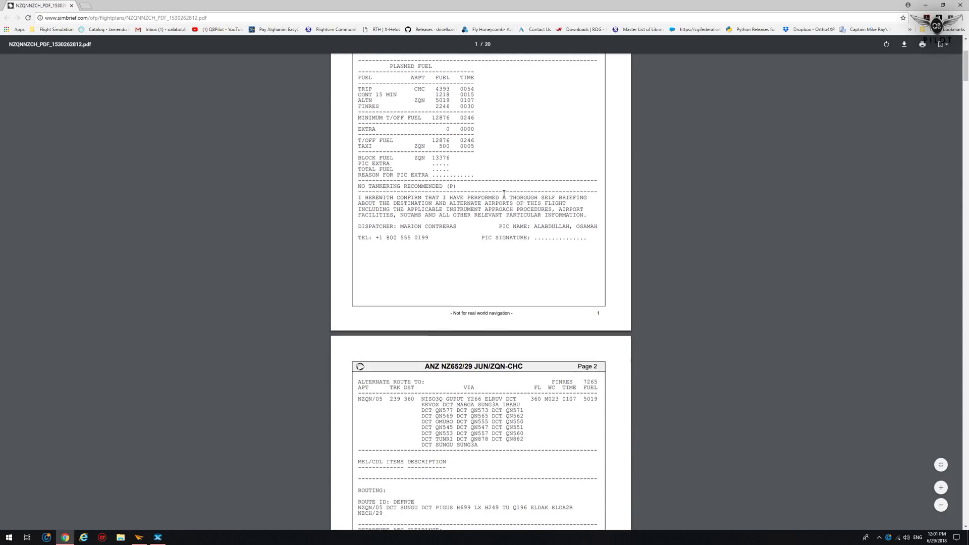
{"action": "scroll", "coordinate": [503, 193], "scroll_direction": "down", "scroll_amount": 4}
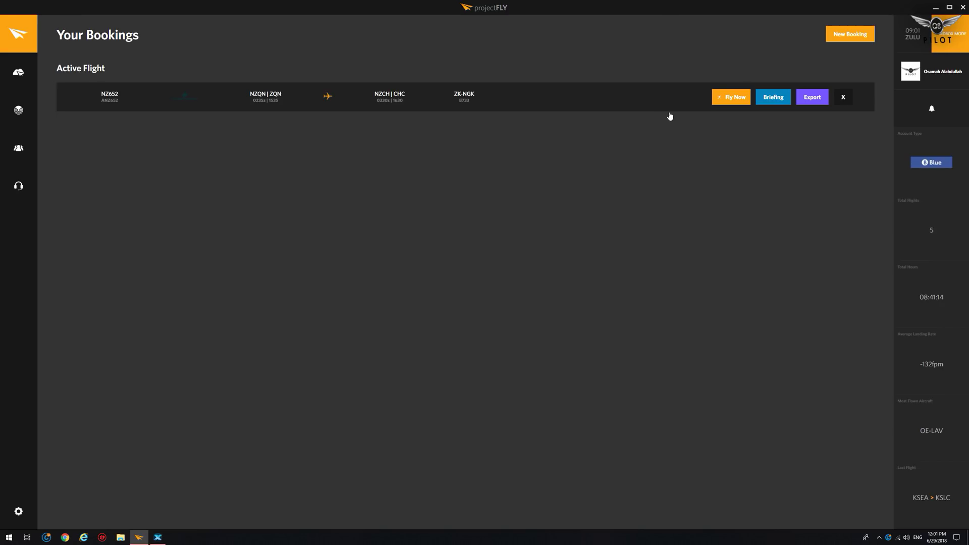
Start flying the NZ652 booking and track flight ANZ652 on the radar, finding it with the search q8.
{"action": "left_click", "coordinate": [732, 97]}
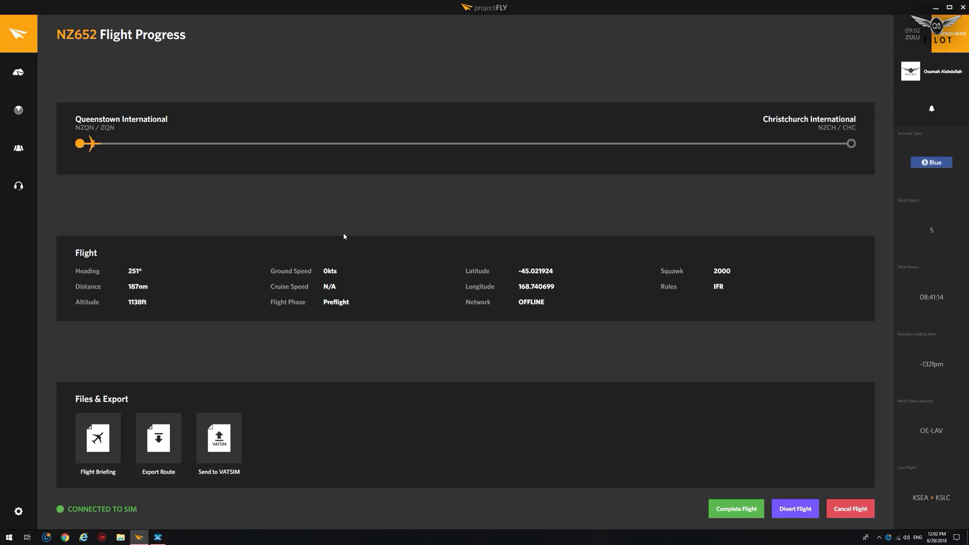
{"action": "left_click", "coordinate": [18, 108]}
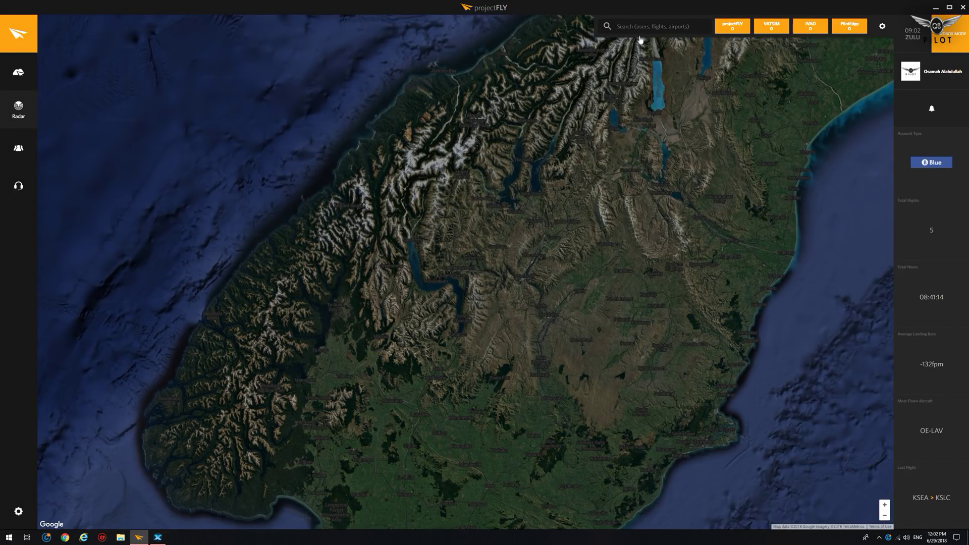
{"action": "left_click", "coordinate": [641, 27]}
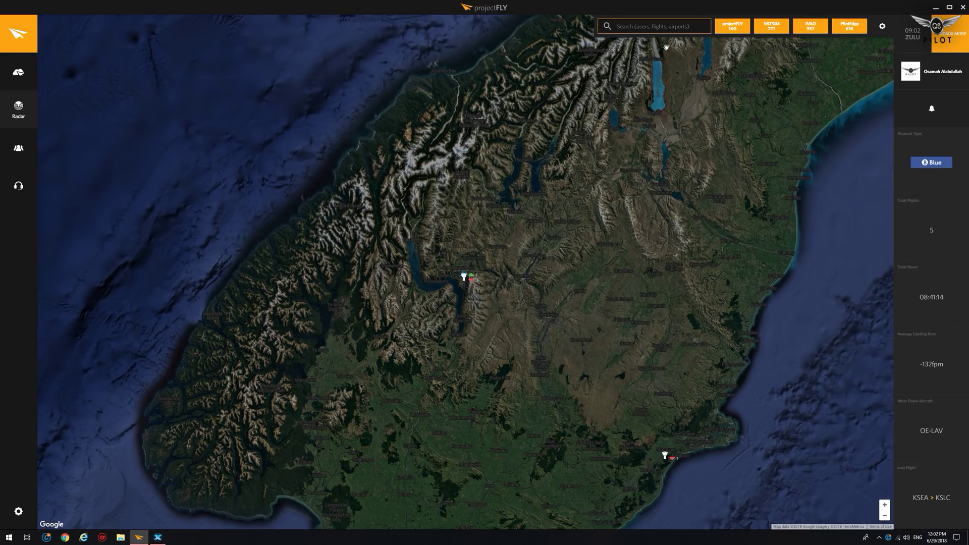
{"action": "type", "text": "q8"}
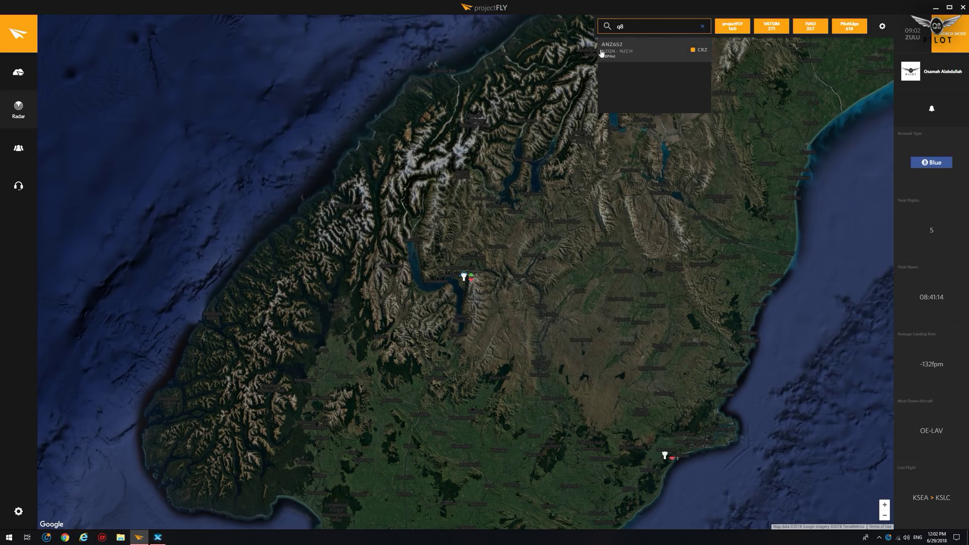
{"action": "left_click", "coordinate": [615, 53]}
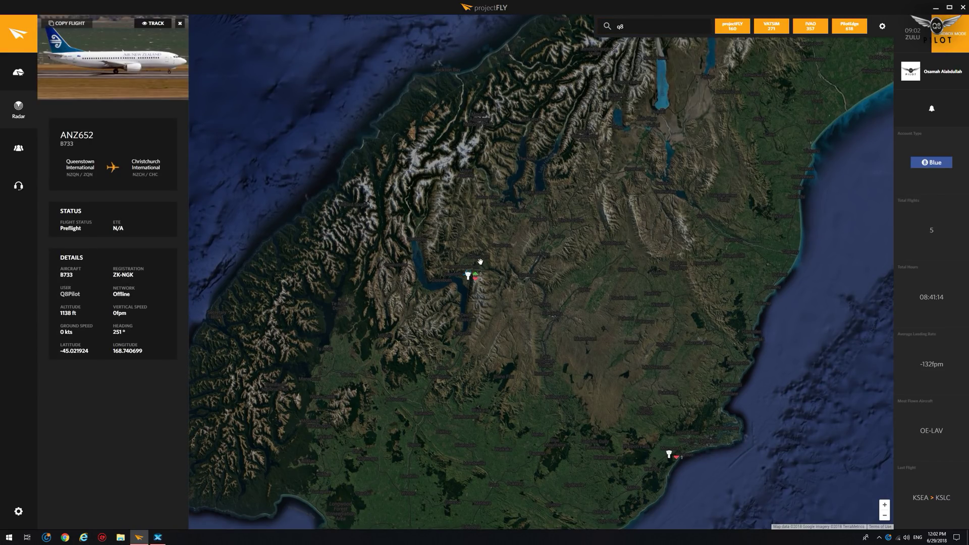
{"action": "left_click", "coordinate": [156, 26]}
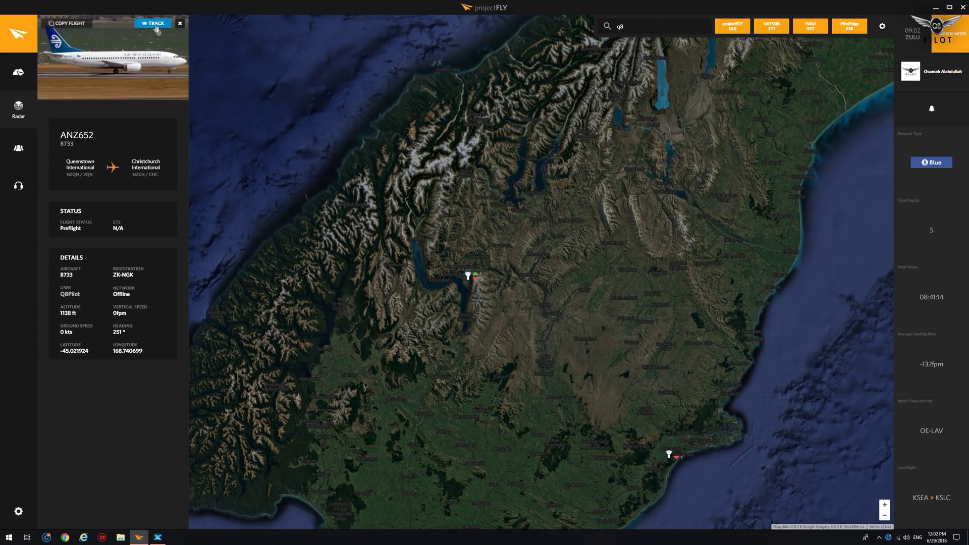
Examine the position of flight ANZ652 around Queenstown on the radar map, both close up and from farther out.
{"action": "left_click", "coordinate": [885, 507]}
{"action": "left_click", "coordinate": [884, 507]}
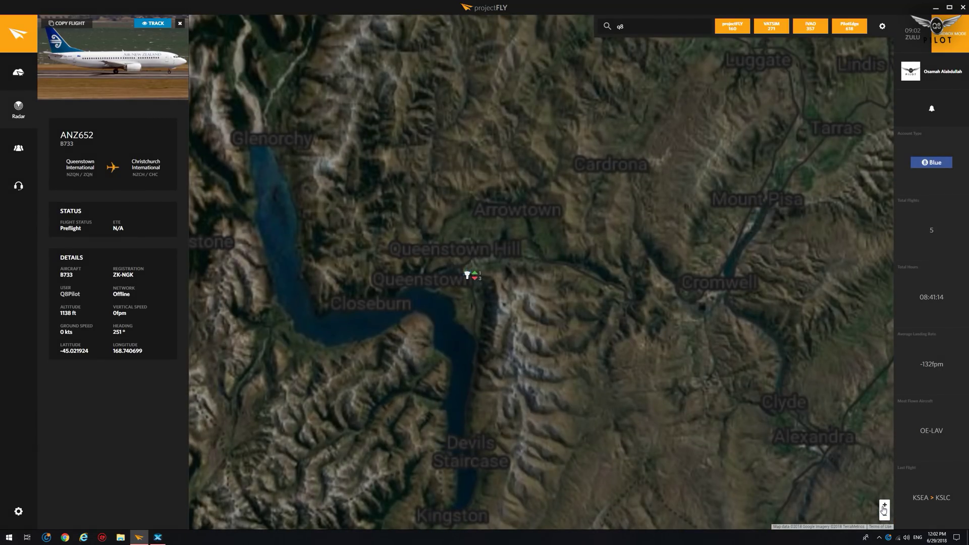
{"action": "left_click", "coordinate": [885, 507]}
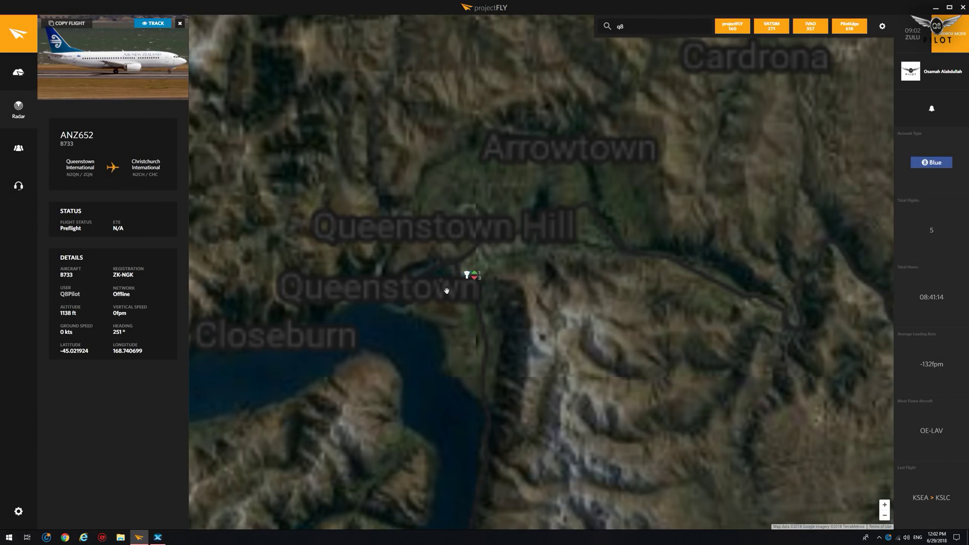
{"action": "left_click", "coordinate": [885, 516]}
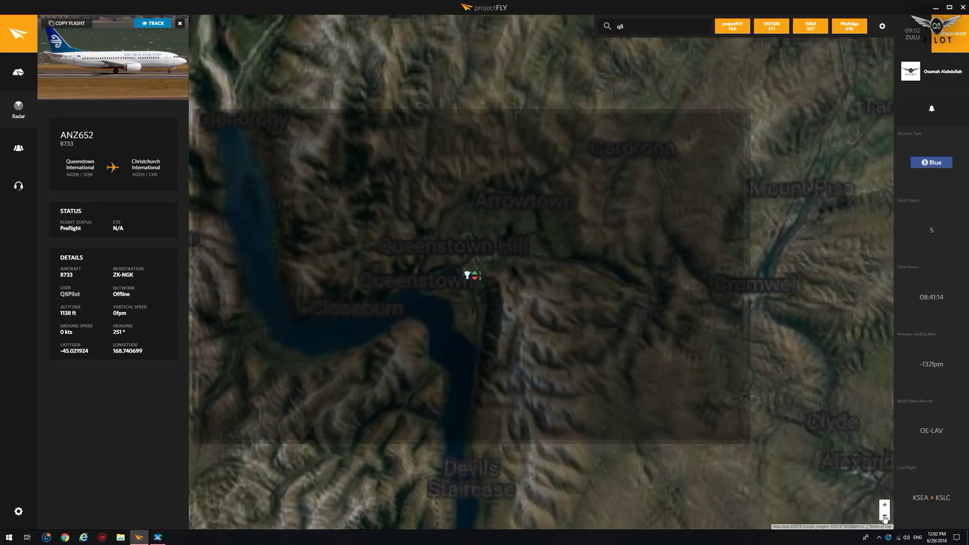
{"action": "left_click", "coordinate": [884, 516]}
{"action": "left_click", "coordinate": [884, 516]}
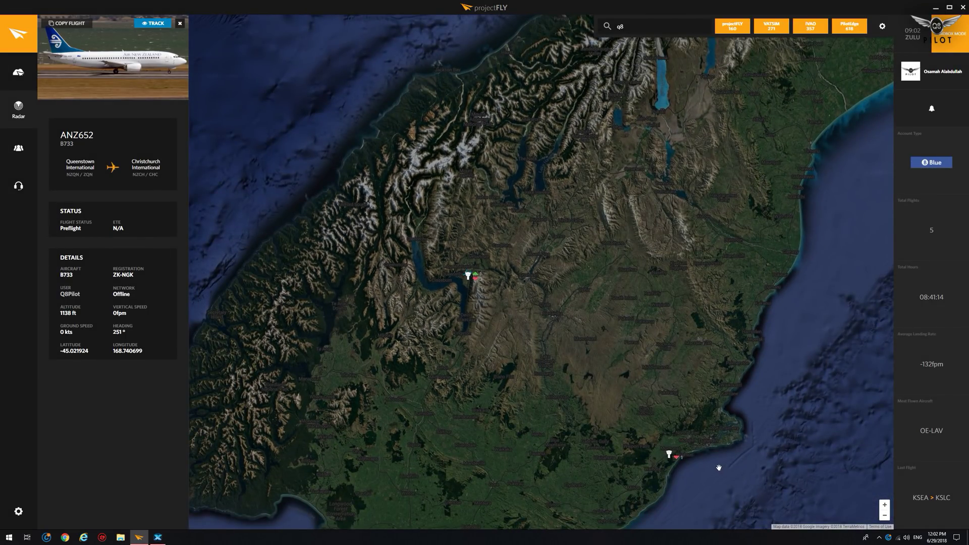